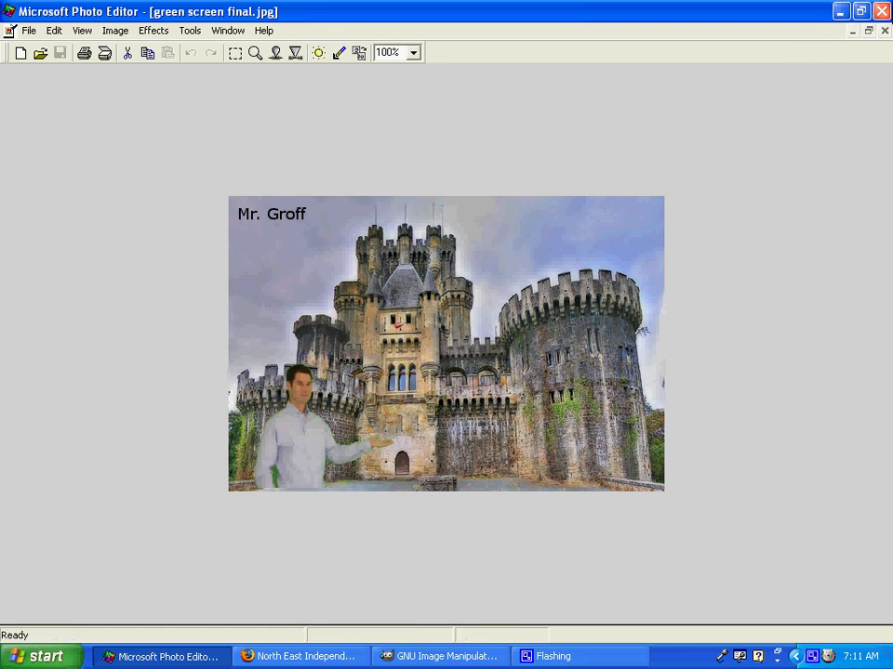
Close Photo Editor and run a Google search for 'castle' in Firefox.
left_click(882, 12)
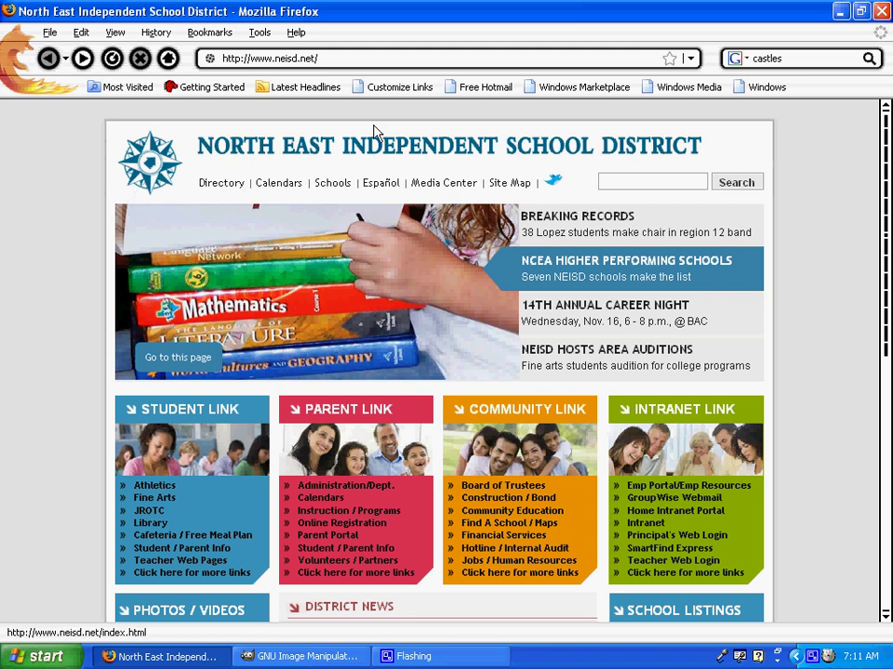
double_click(785, 58)
type("castle")
key("Return")
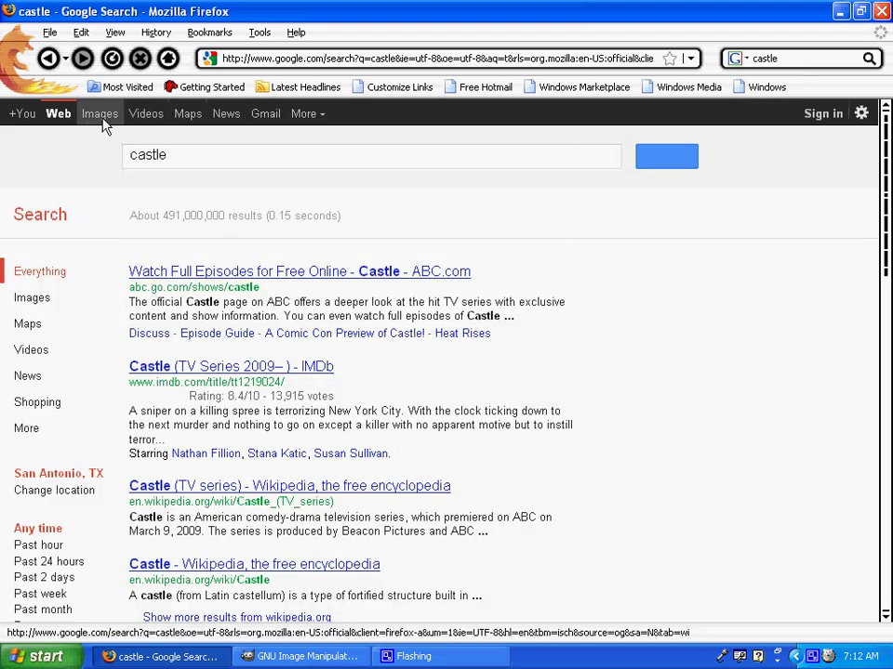
Switch to Google Images results for castle and browse the thumbnail grid.
left_click(100, 115)
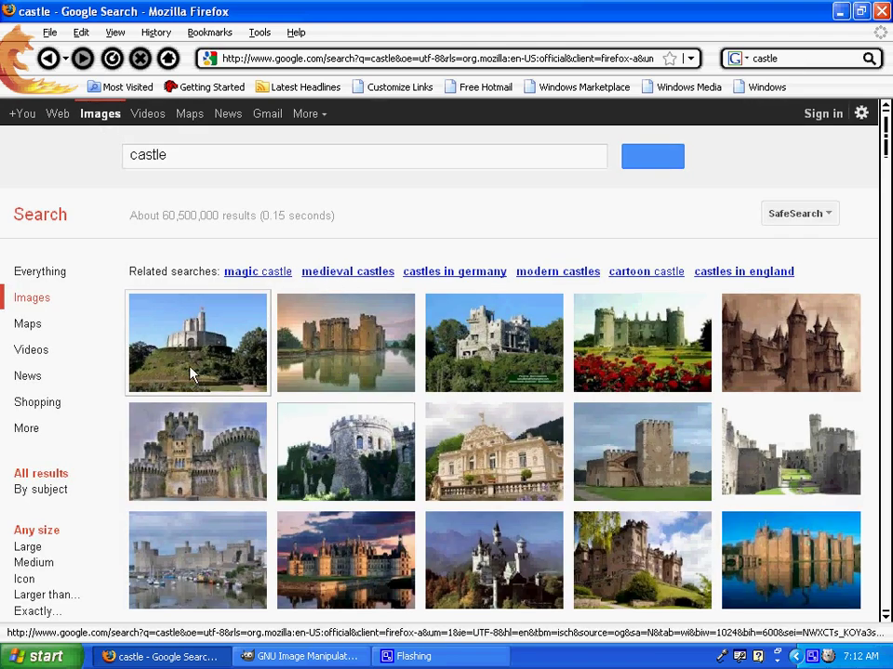
scroll(331, 305, "down", 3)
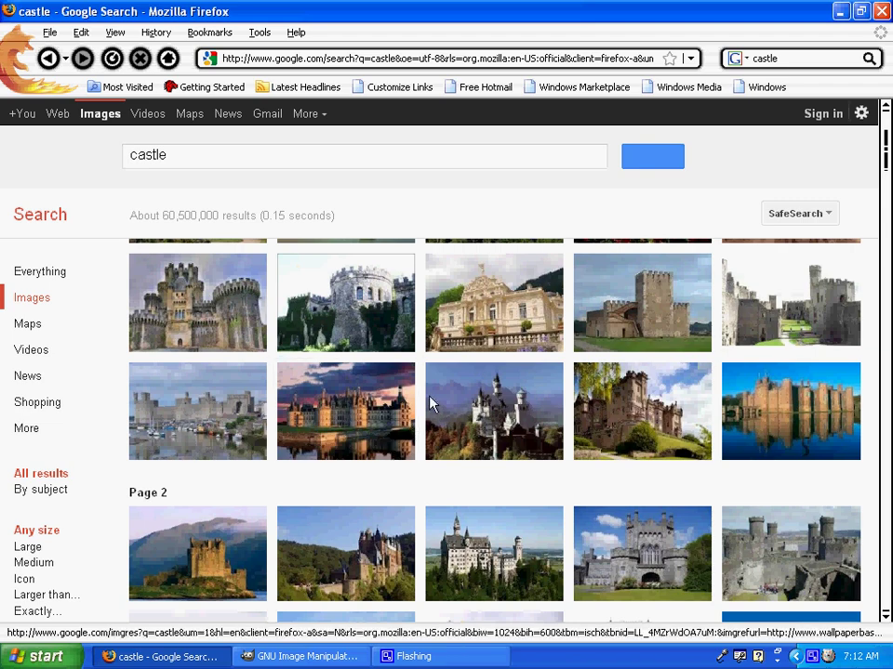
right_click(360, 427)
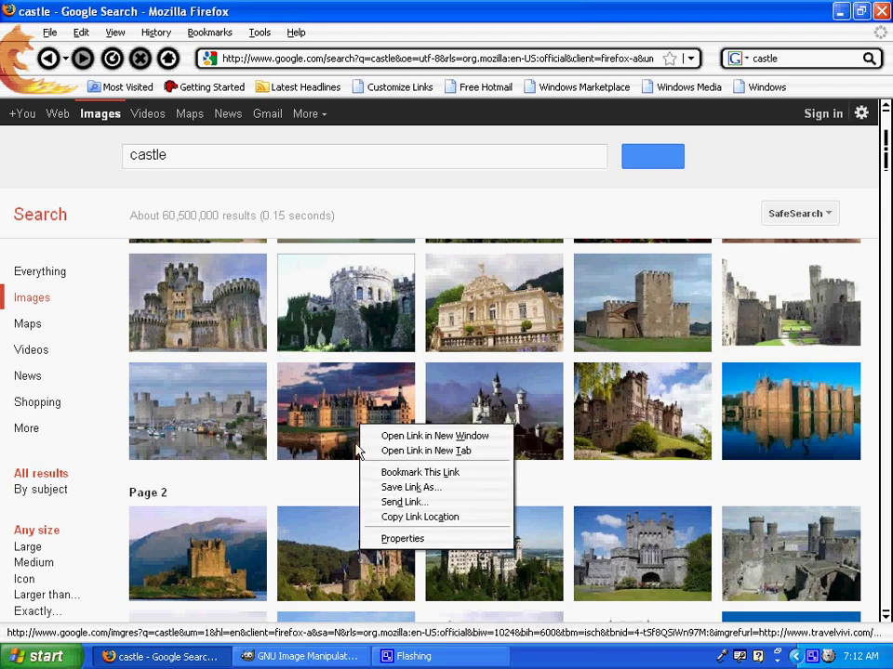
scroll(421, 240, "up", 3)
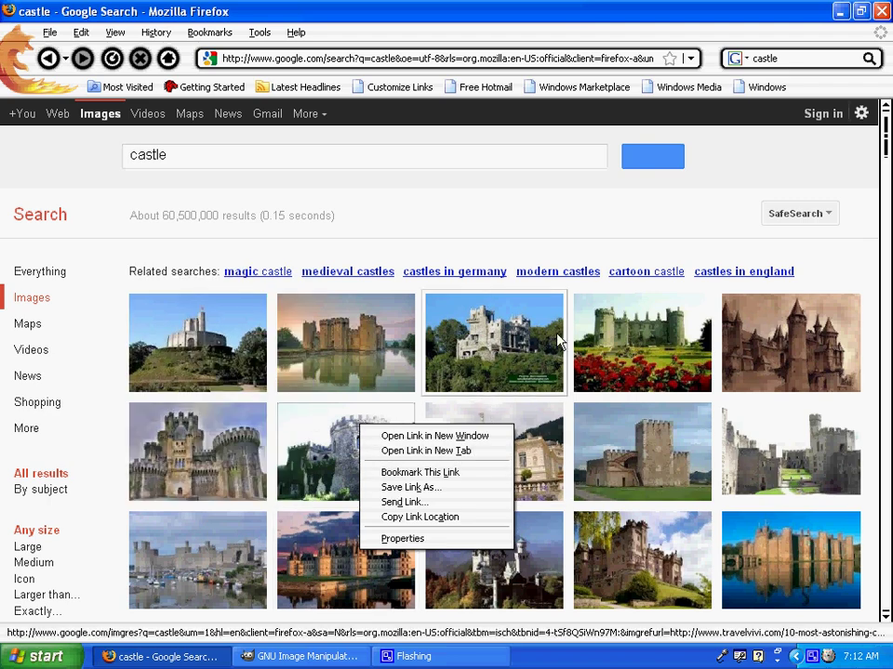
scroll(756, 368, "down", 5)
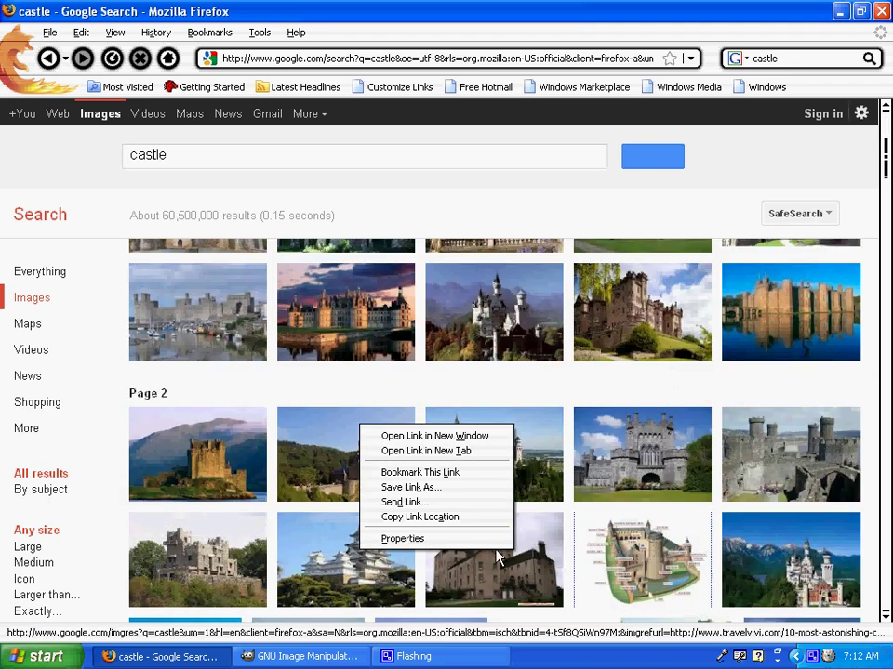
Save the Eilean Donan castle image into the pictures folder as castle.jpg.
left_click(224, 456)
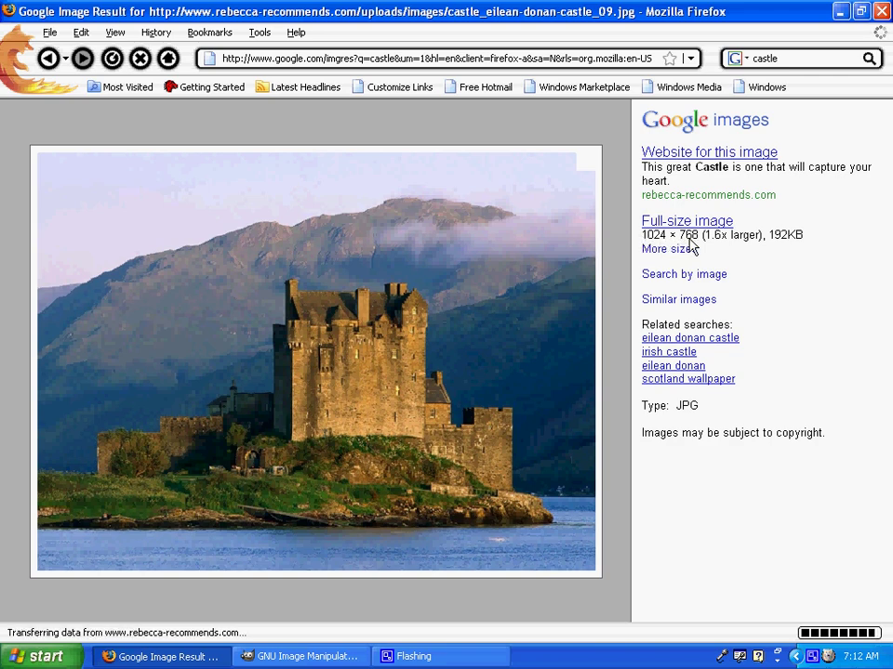
right_click(271, 361)
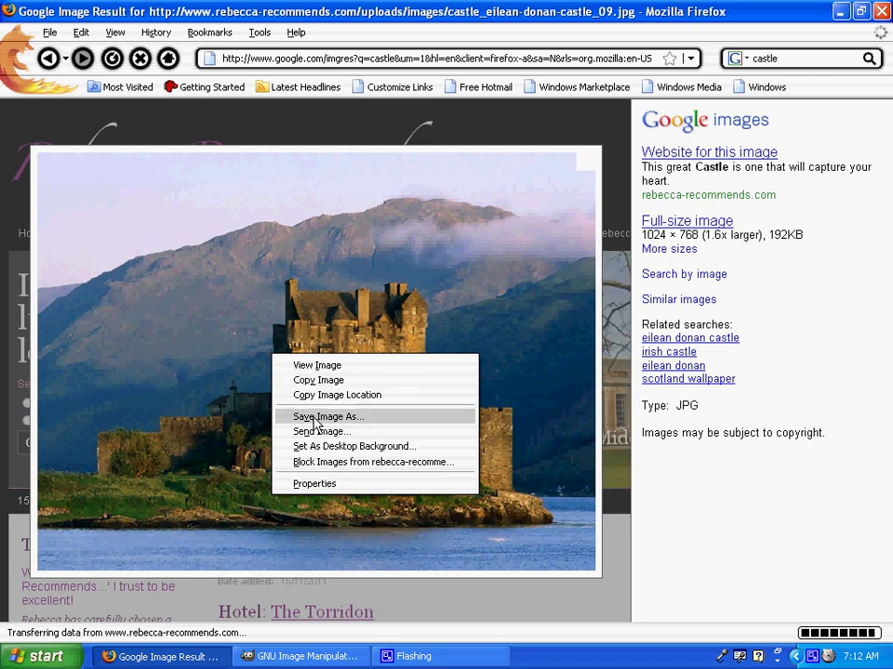
left_click(316, 420)
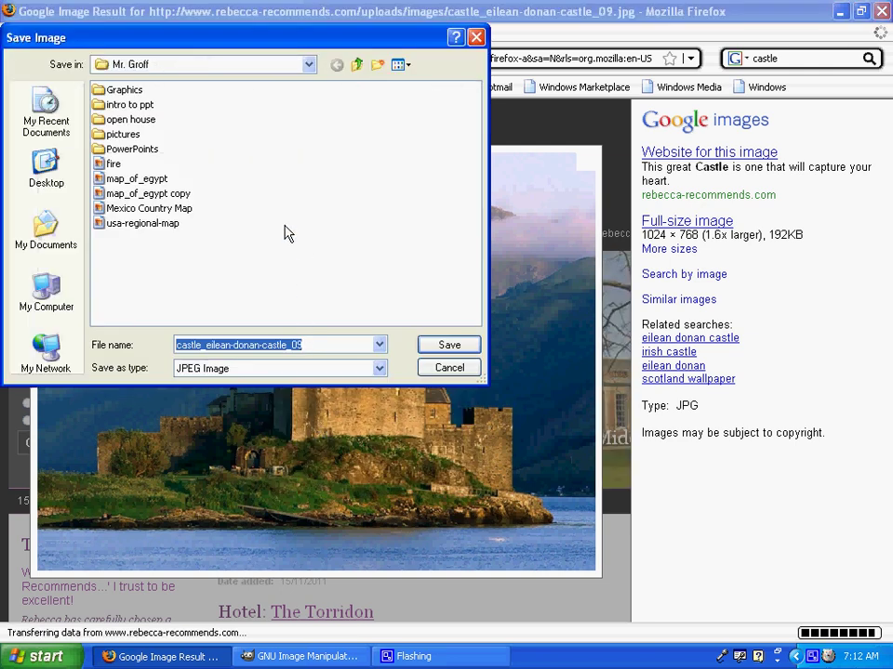
double_click(121, 136)
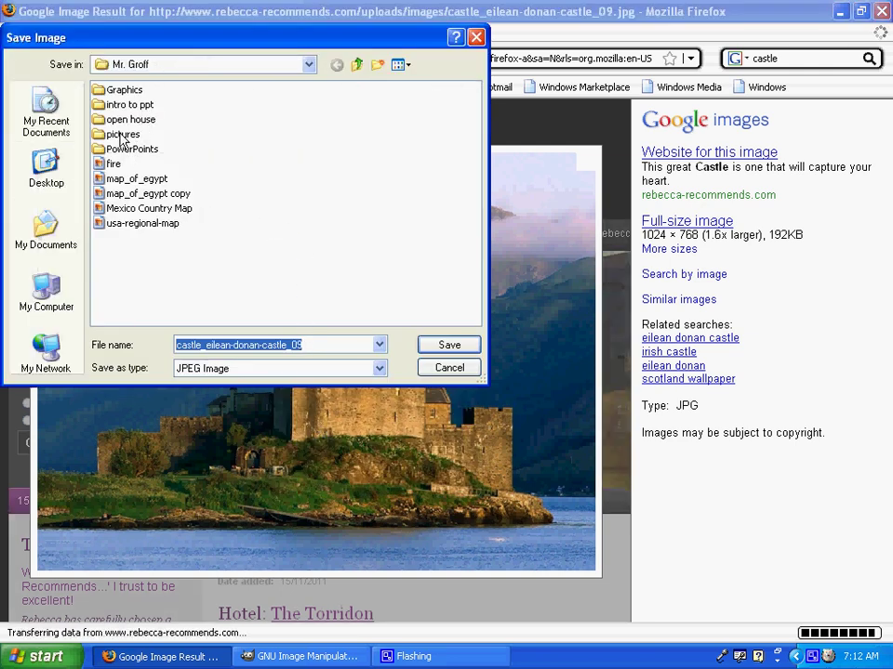
left_click(329, 345)
key("BackSpace")
key("BackSpace")
key("BackSpace")
key("BackSpace")
key("BackSpace")
key("BackSpace")
key("BackSpace")
left_click(436, 351)
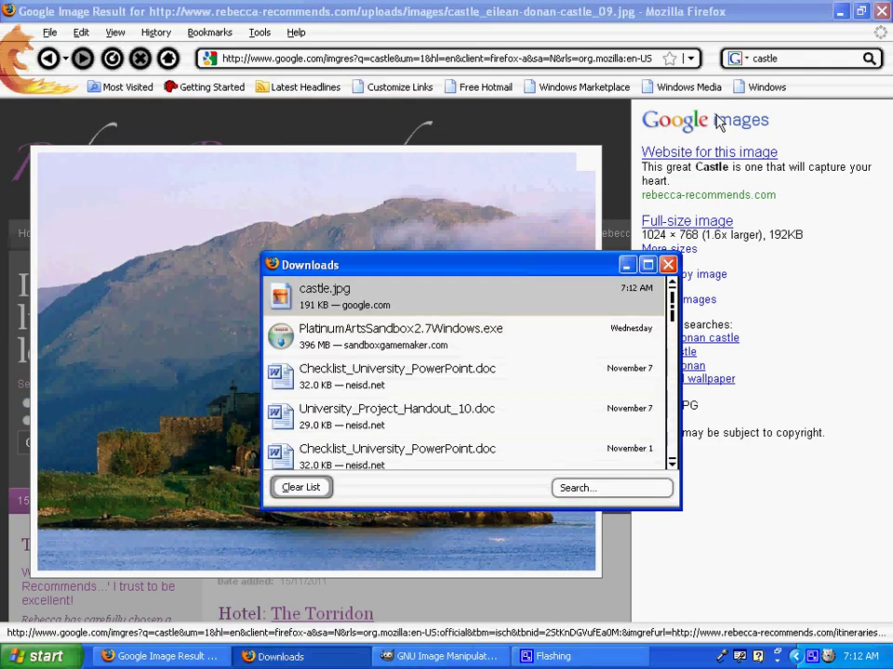
left_click(667, 266)
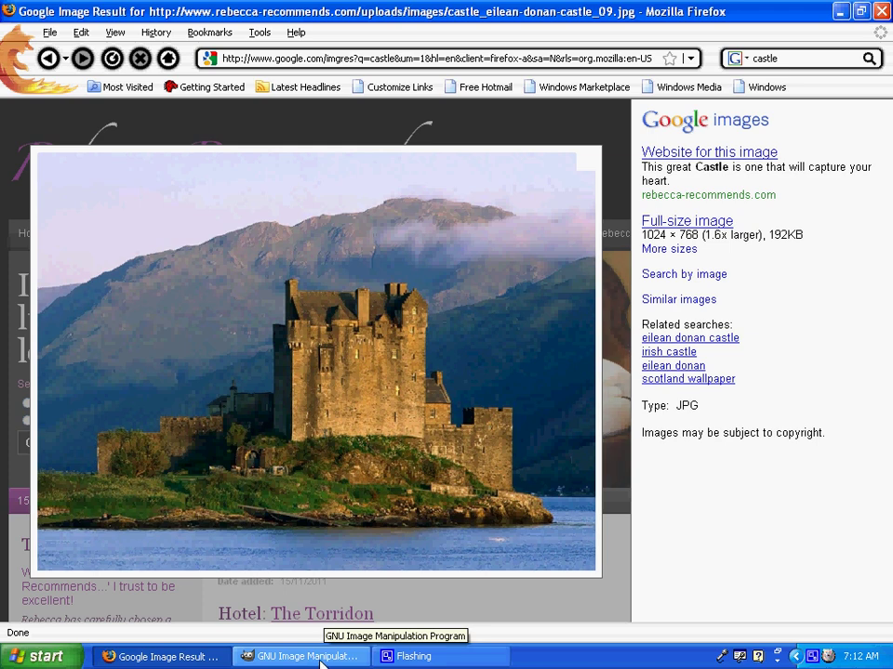
In GIMP, open Bodiam_Castle.jpg from the 506-classroom server location.
left_click(307, 656)
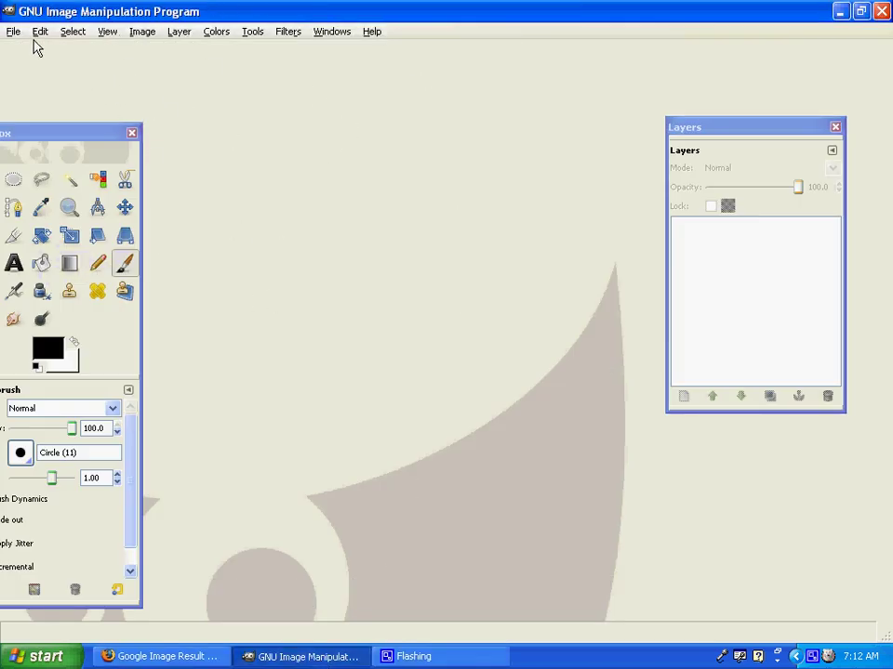
left_click(10, 33)
left_click(37, 83)
left_click_drag(103, 310, 322, 311)
left_click(90, 434)
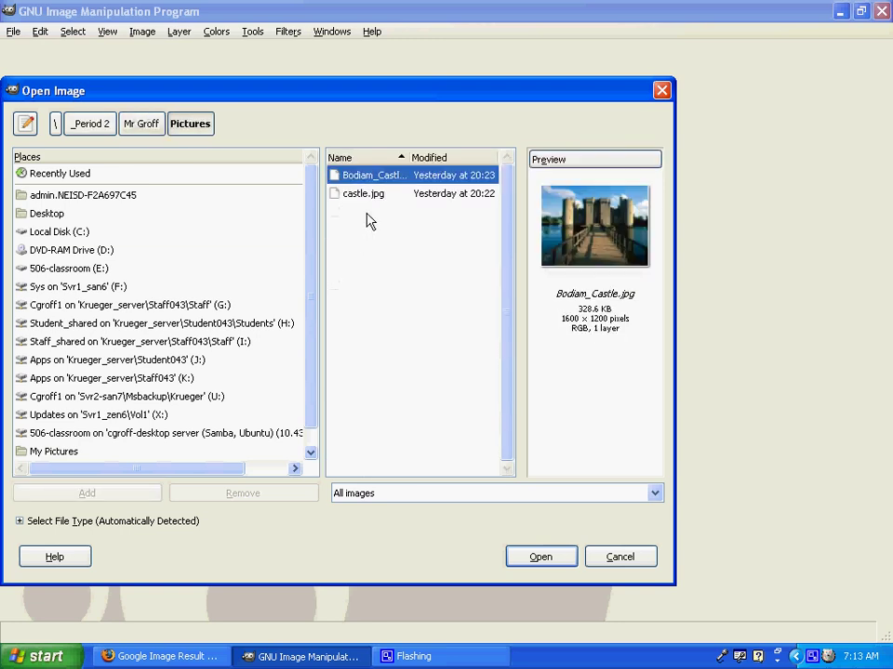
left_click(544, 558)
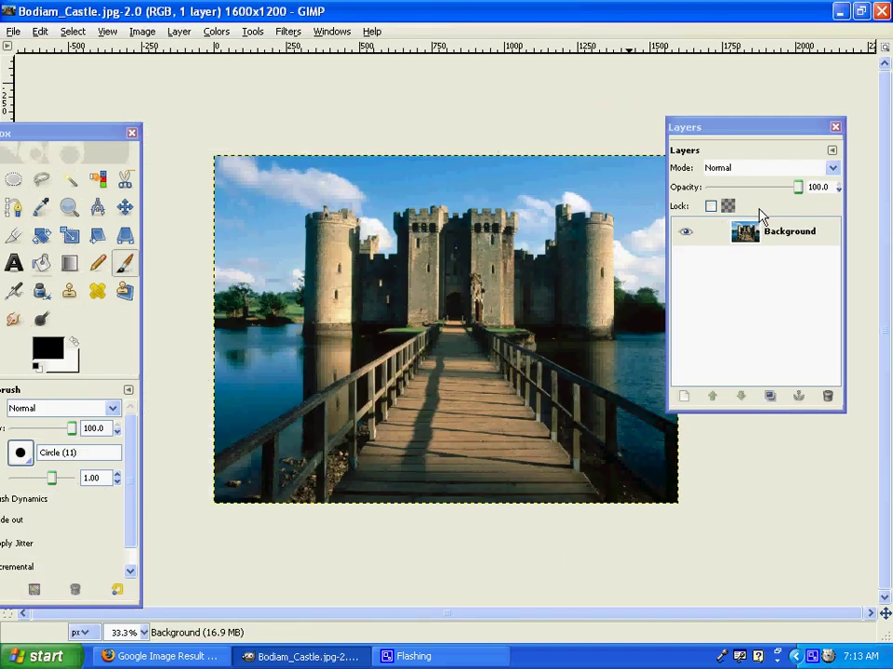
Add a new transparent layer named 'green screen' above the Background layer.
left_click_drag(713, 131, 775, 181)
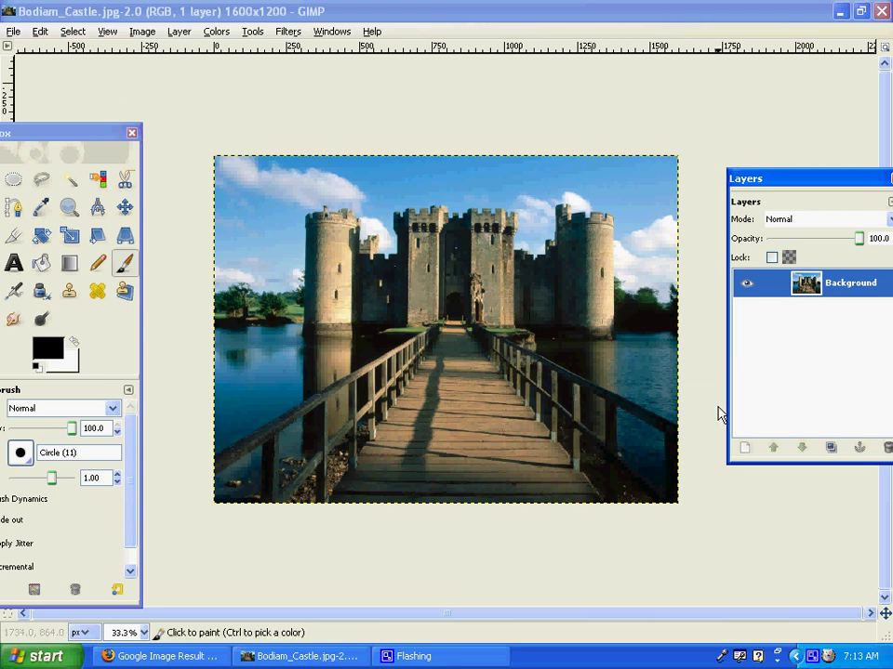
left_click(179, 33)
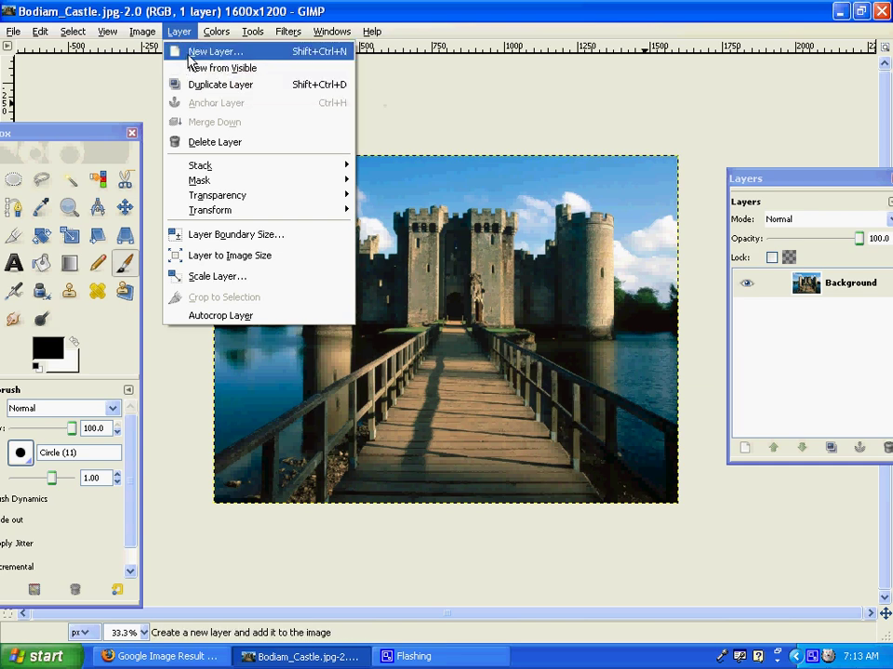
left_click(190, 54)
type("green screen")
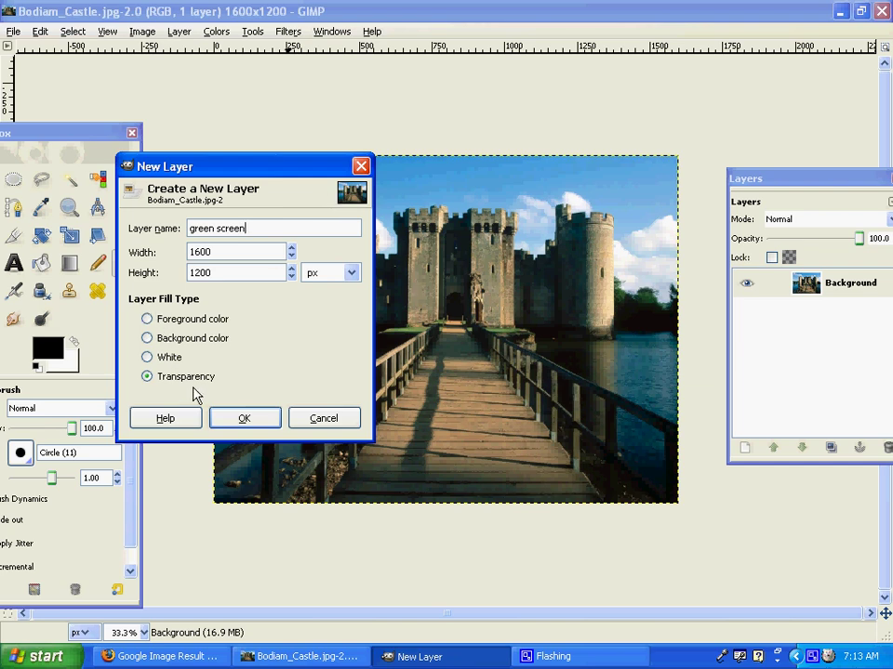
left_click(243, 418)
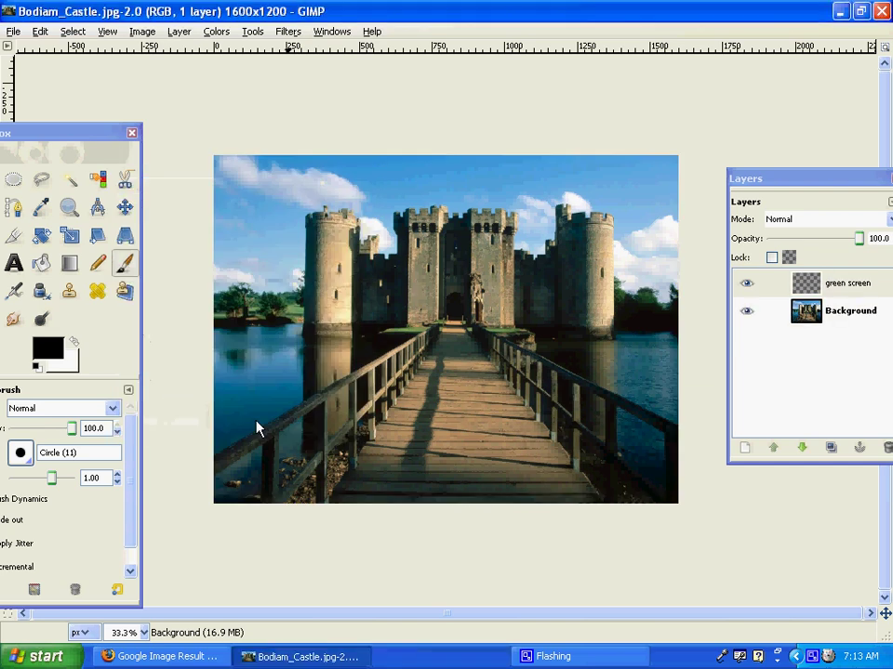
Open the teacher's green-screen JPG from 506-classroom > Green Screen Pics > Period 2.
left_click(14, 32)
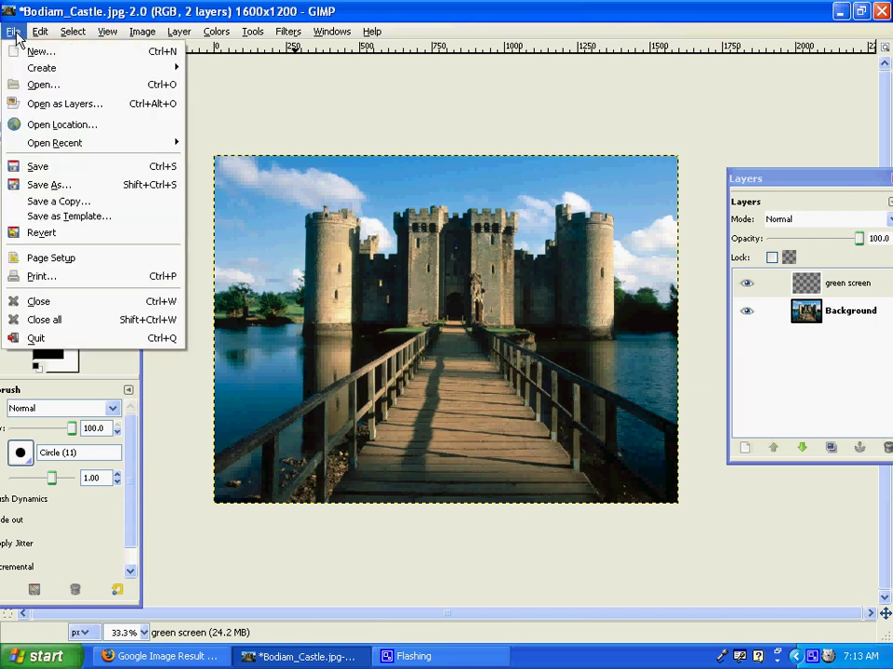
left_click(33, 85)
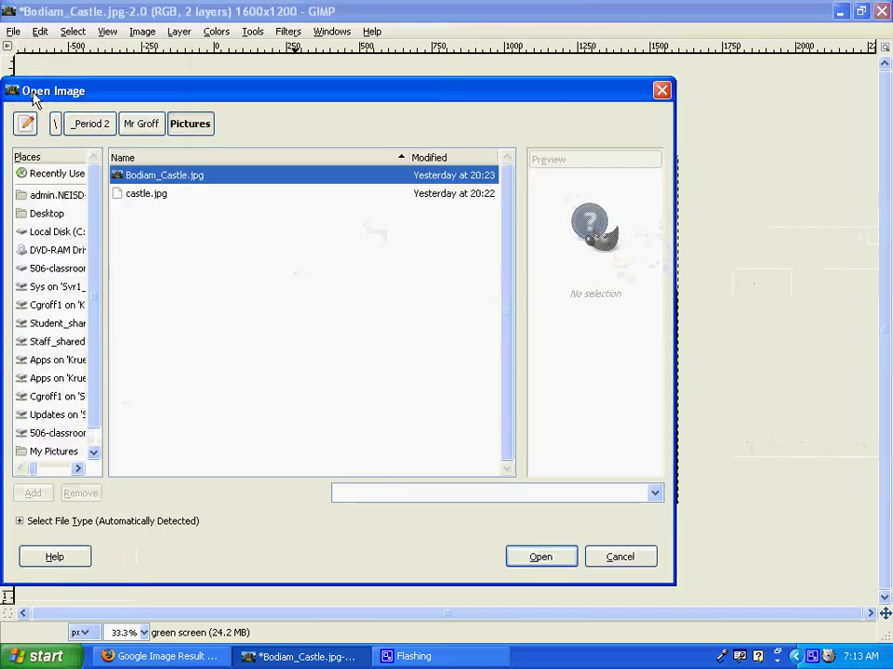
left_click_drag(106, 283, 329, 305)
scroll(156, 302, "down", 1)
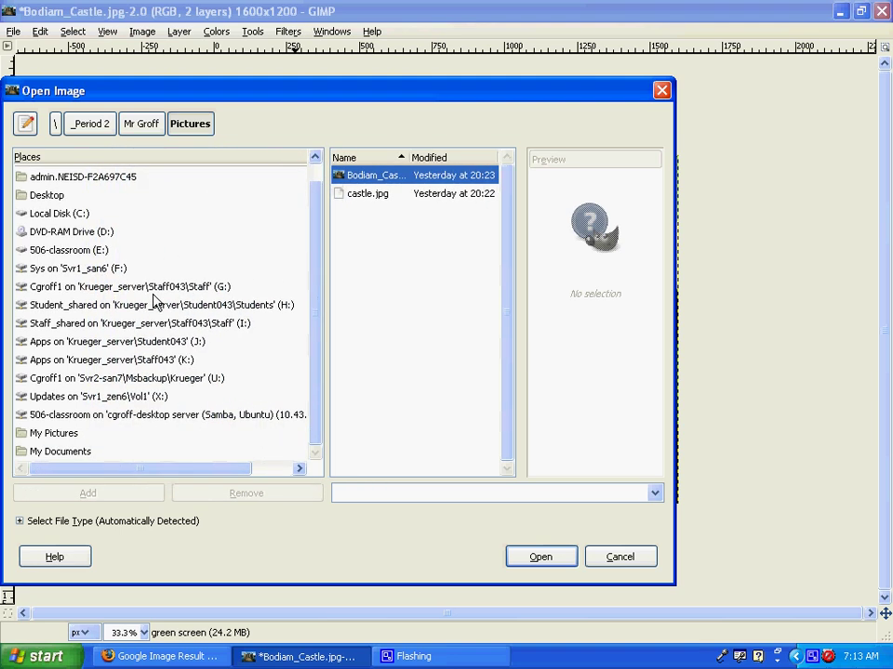
left_click(115, 420)
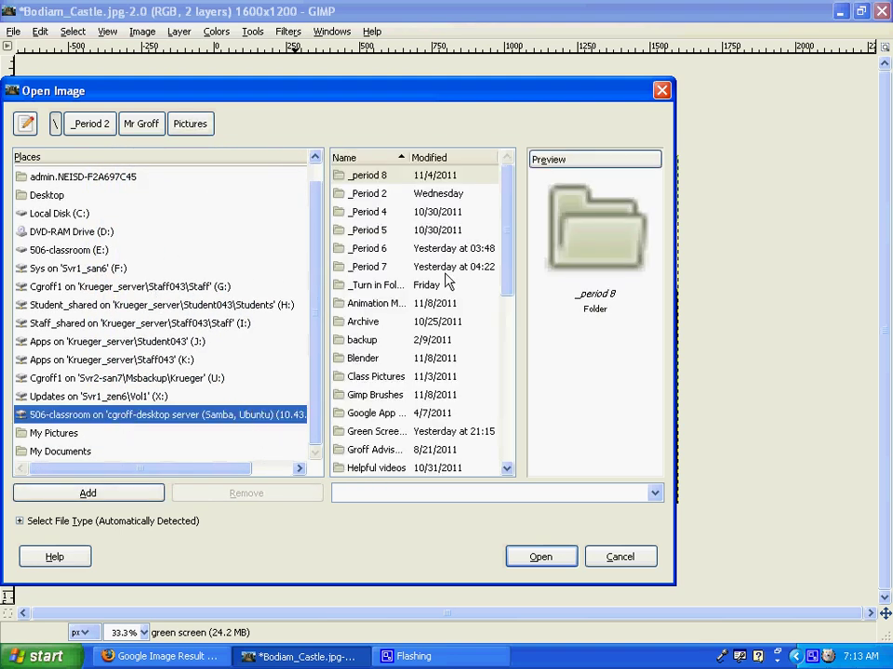
left_click_drag(511, 259, 511, 314)
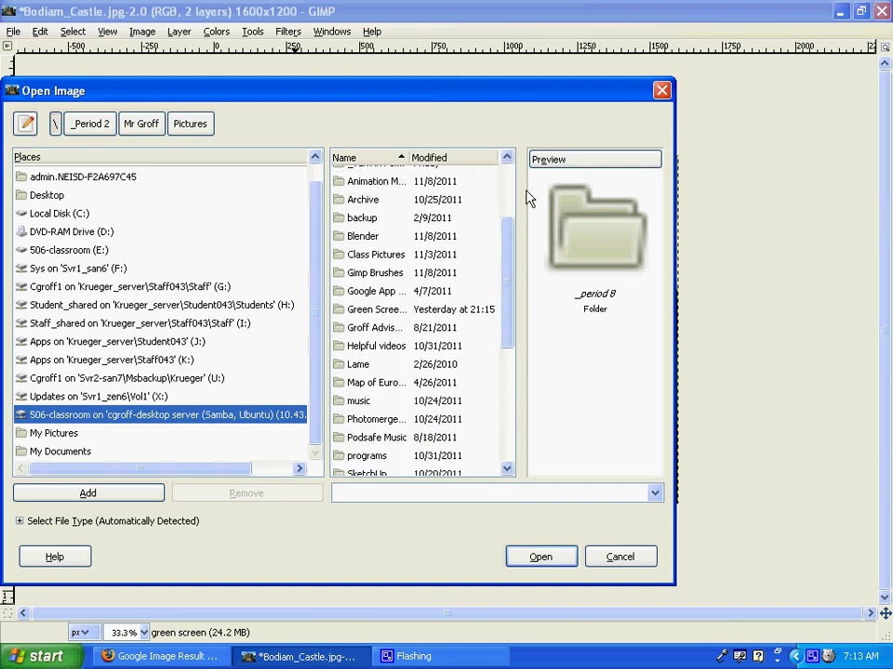
left_click(395, 311)
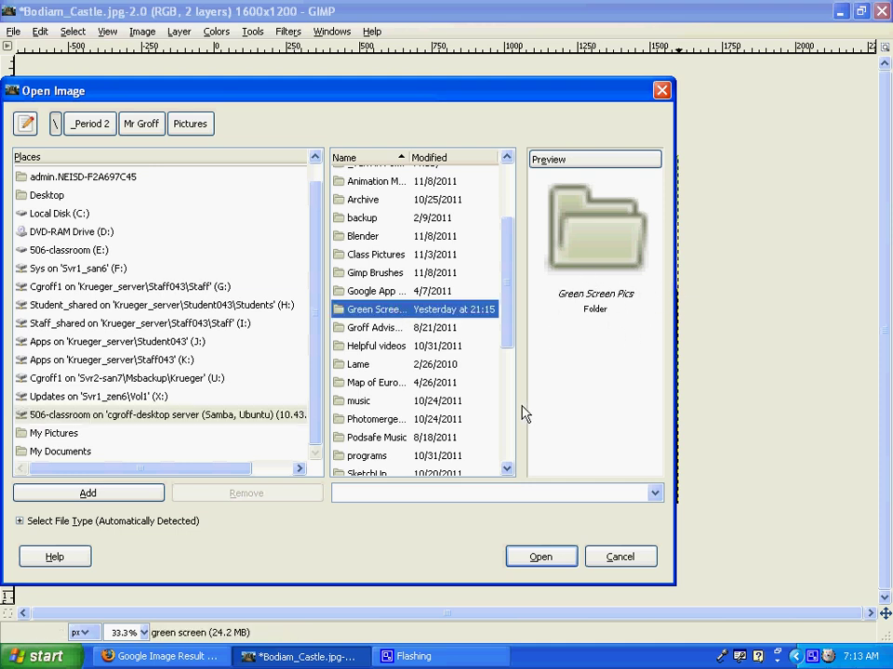
left_click(539, 557)
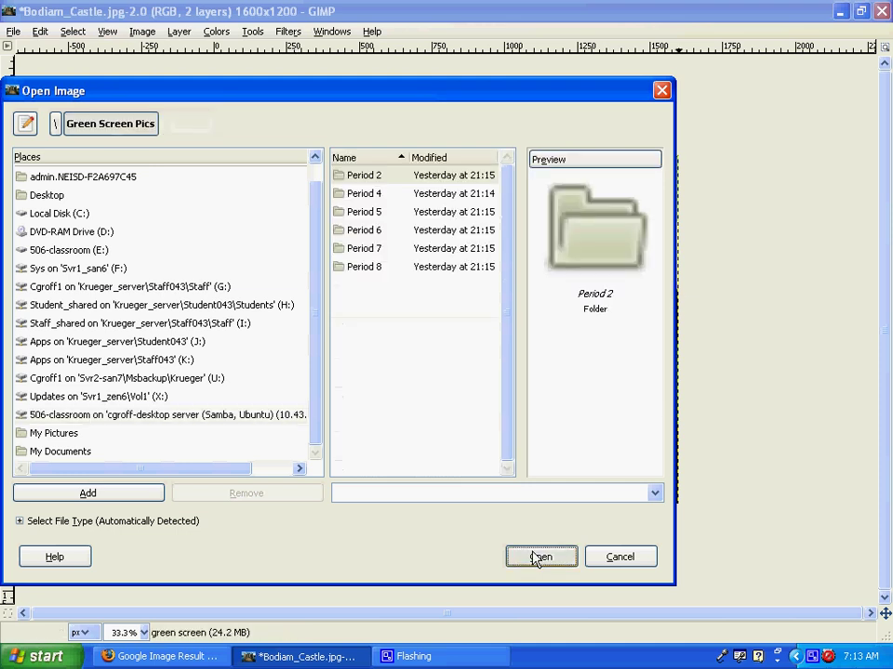
double_click(373, 176)
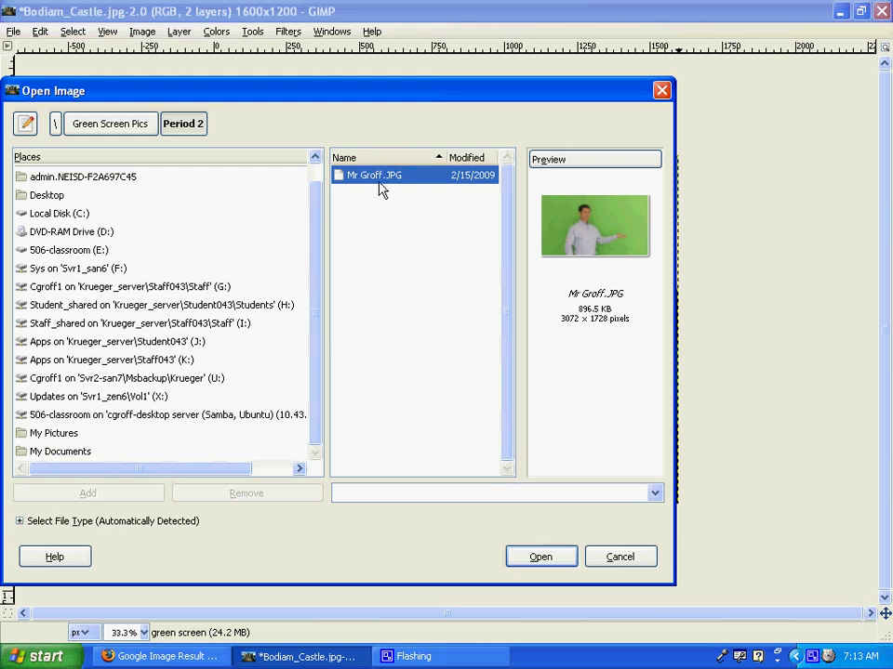
left_click(533, 559)
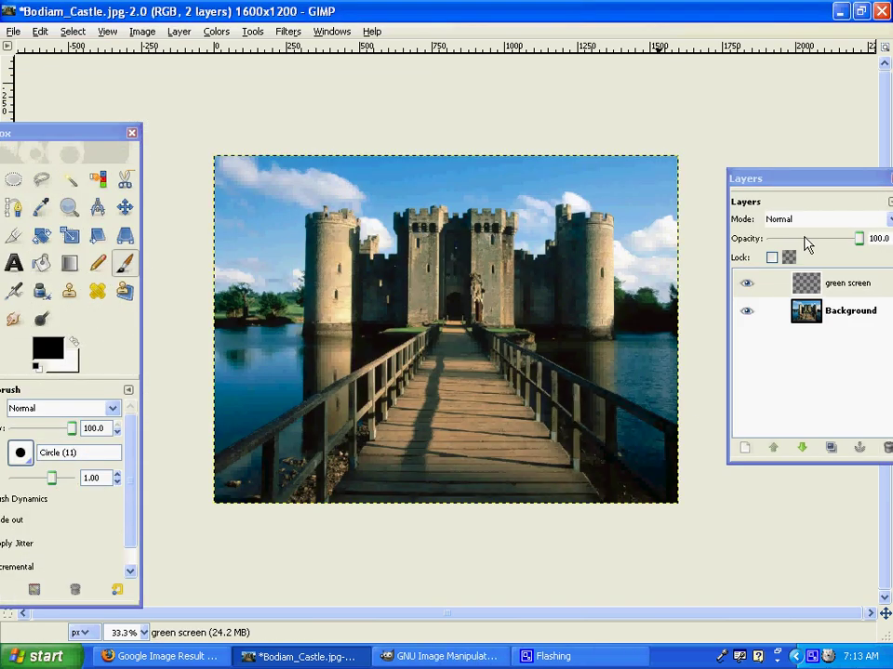
Select all of the teacher's green-screen photo, copy it, and return to Bodiam_Castle.jpg.
left_click(427, 662)
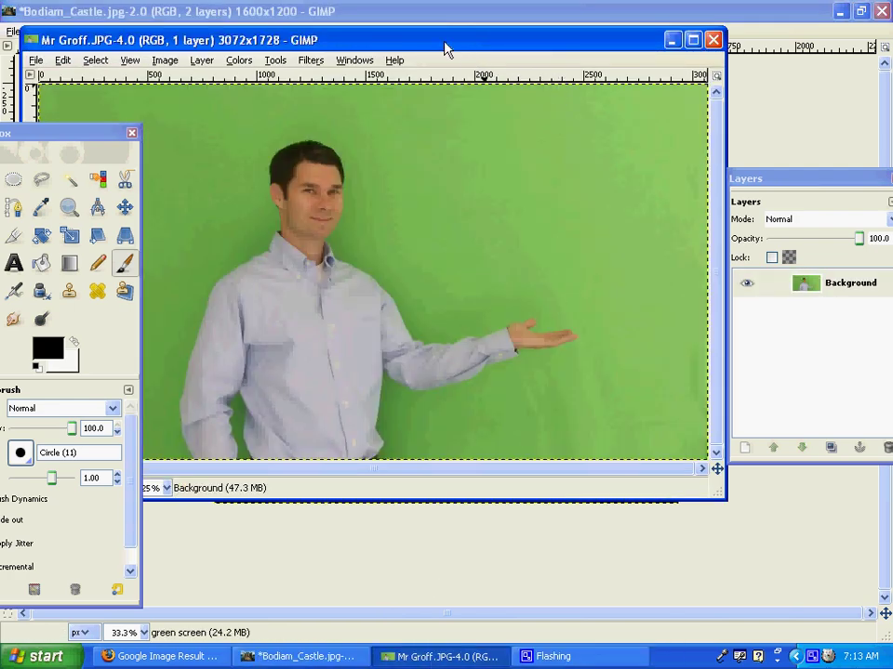
left_click_drag(444, 49, 543, 130)
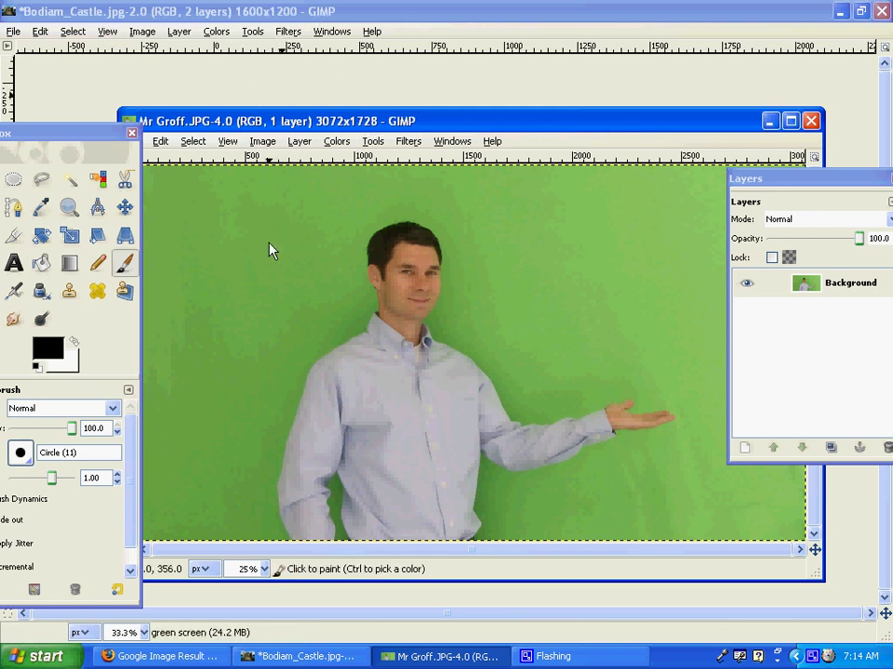
left_click_drag(249, 121, 273, 97)
left_click(219, 117)
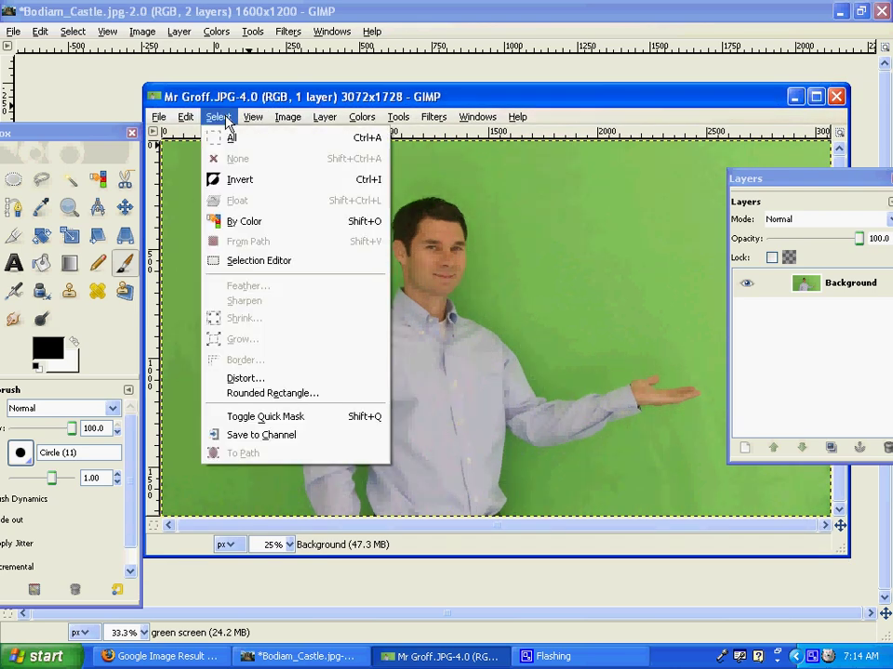
left_click(230, 138)
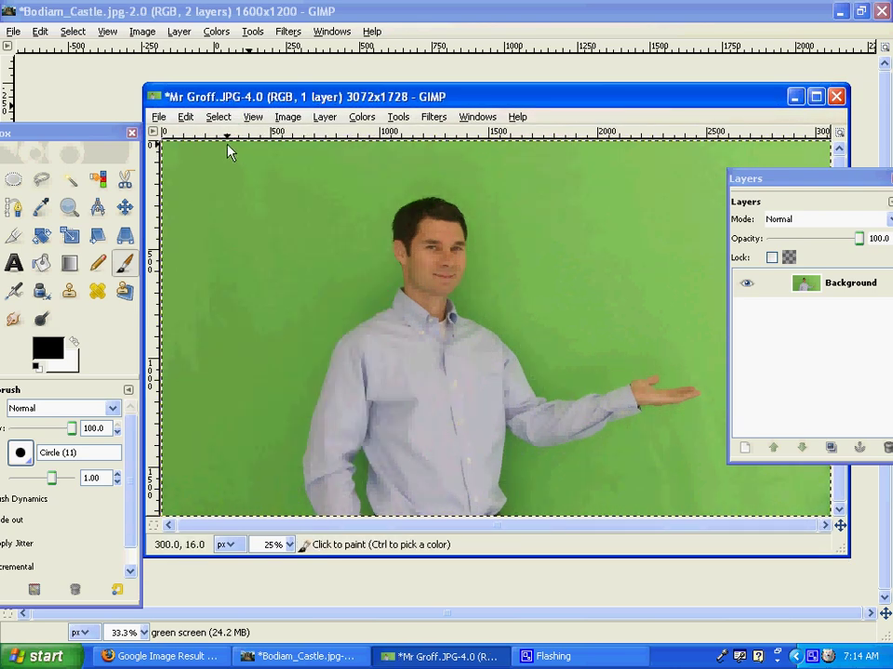
left_click(186, 117)
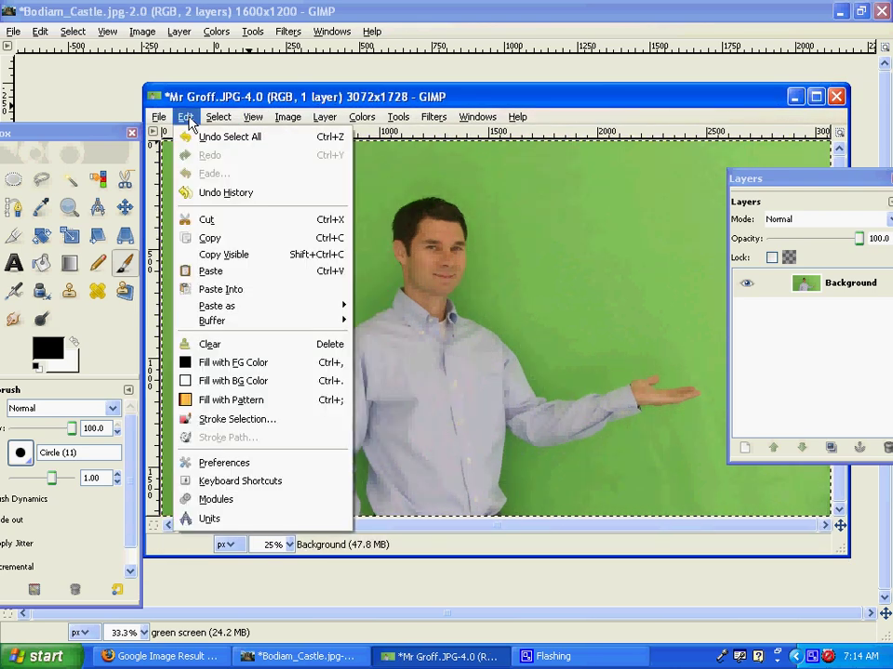
left_click(220, 243)
left_click(795, 97)
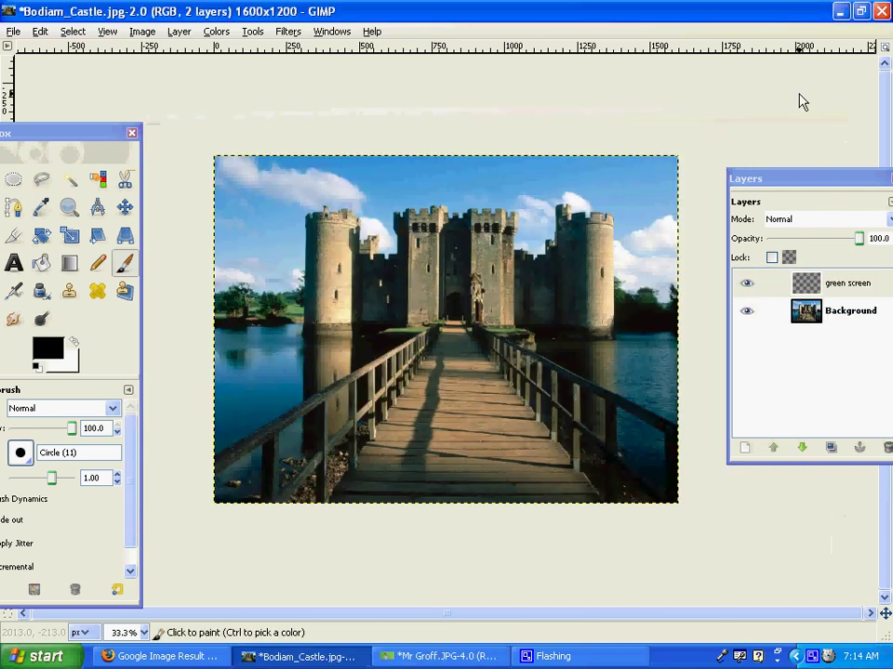
left_click_drag(798, 178, 762, 165)
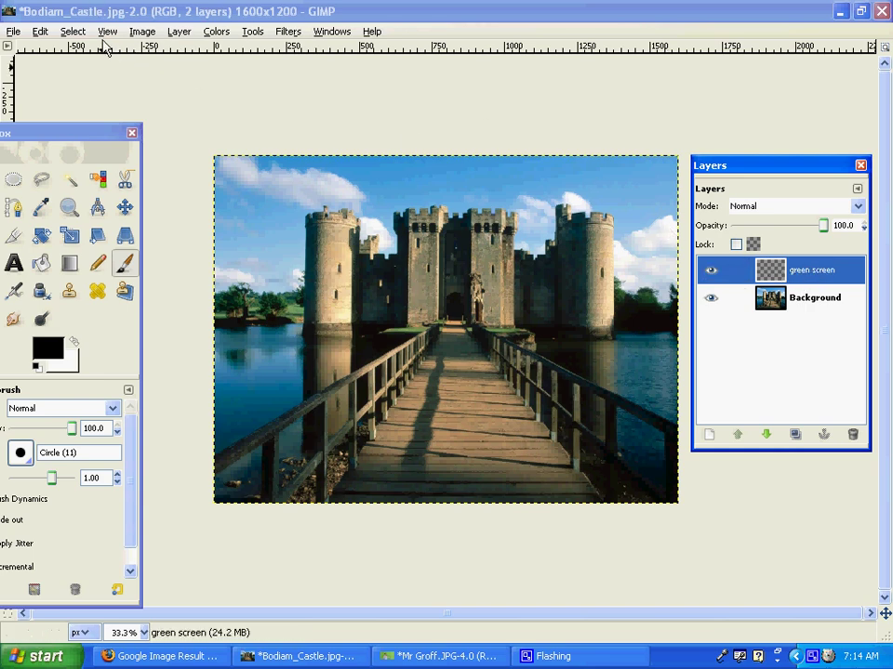
Paste the green-screen photo into Bodiam_Castle.jpg and zoom out to see it whole.
left_click(41, 32)
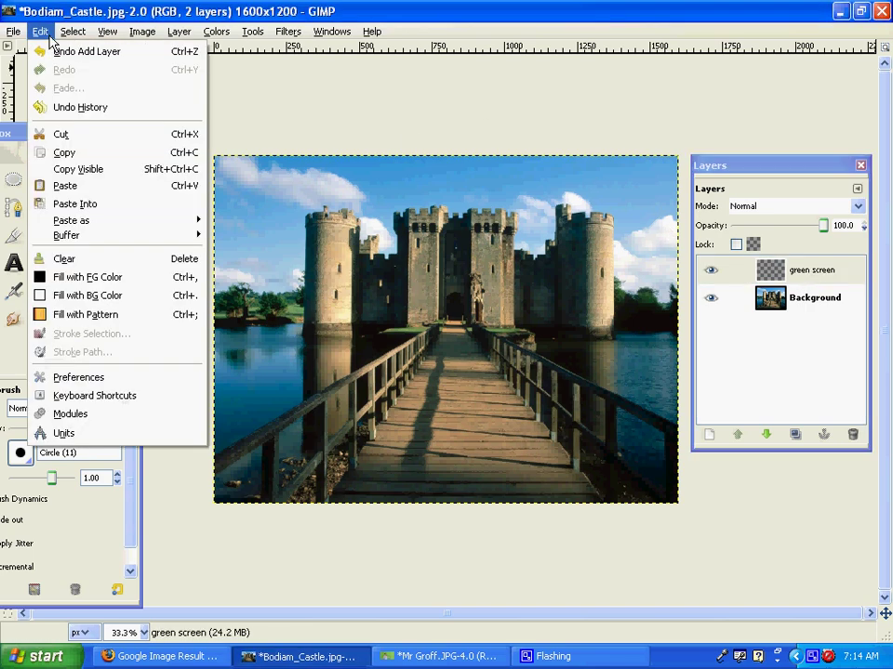
left_click(113, 193)
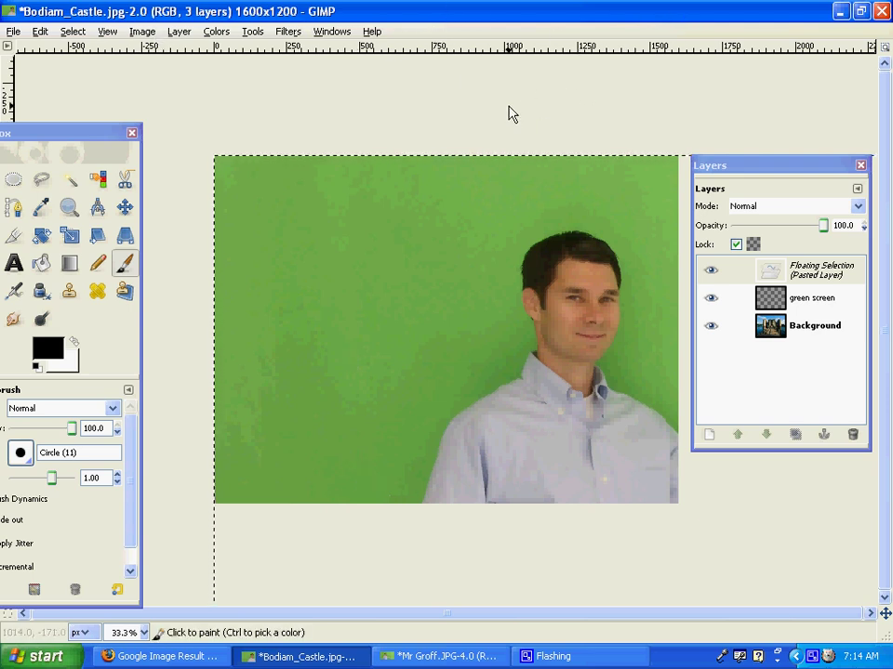
key("minus")
key("minus")
key("minus")
key("minus")
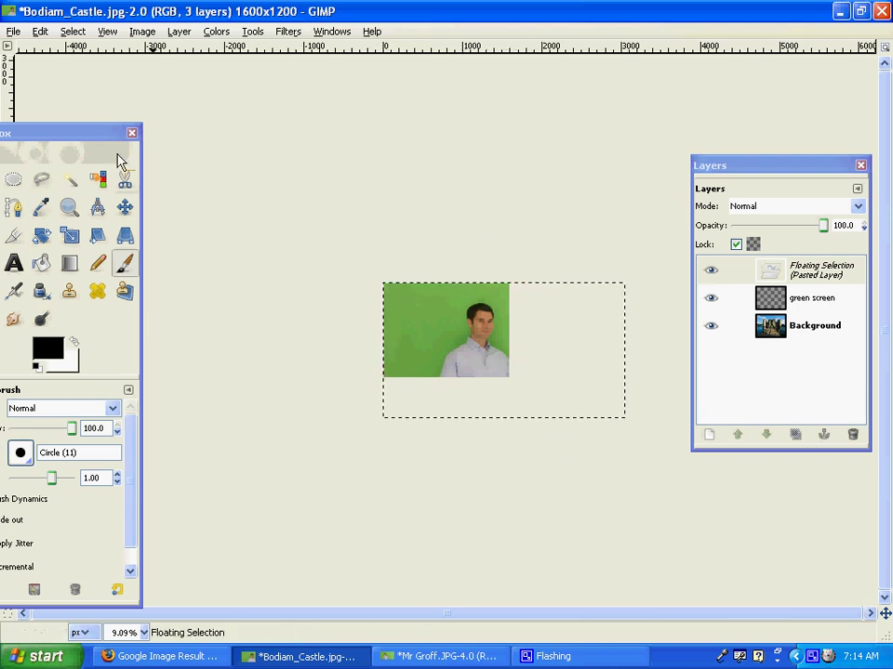
left_click_drag(48, 136, 180, 144)
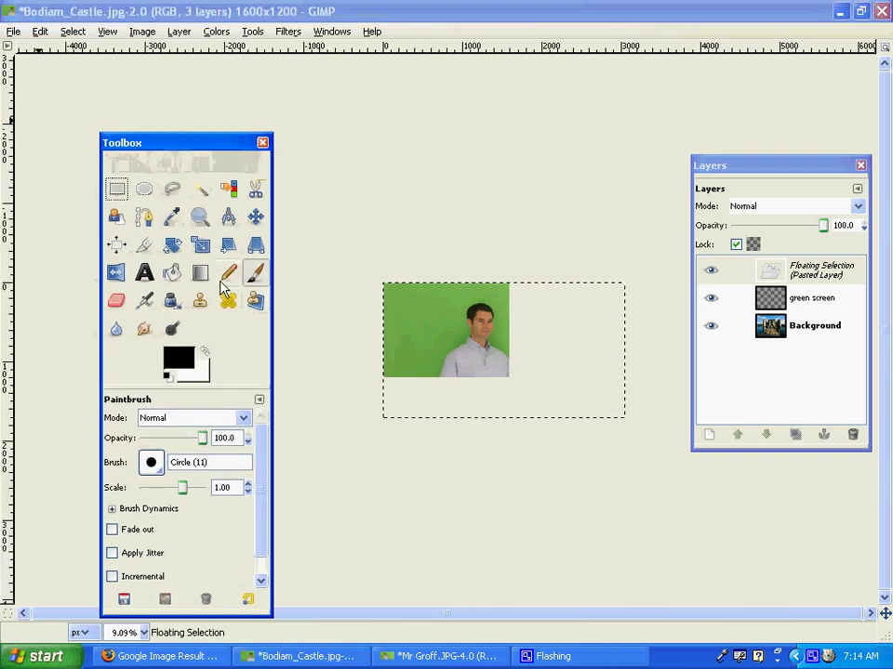
Scale the floating pasted photo from 3072 × 1728 to 652 × 397 pixels.
left_click(203, 249)
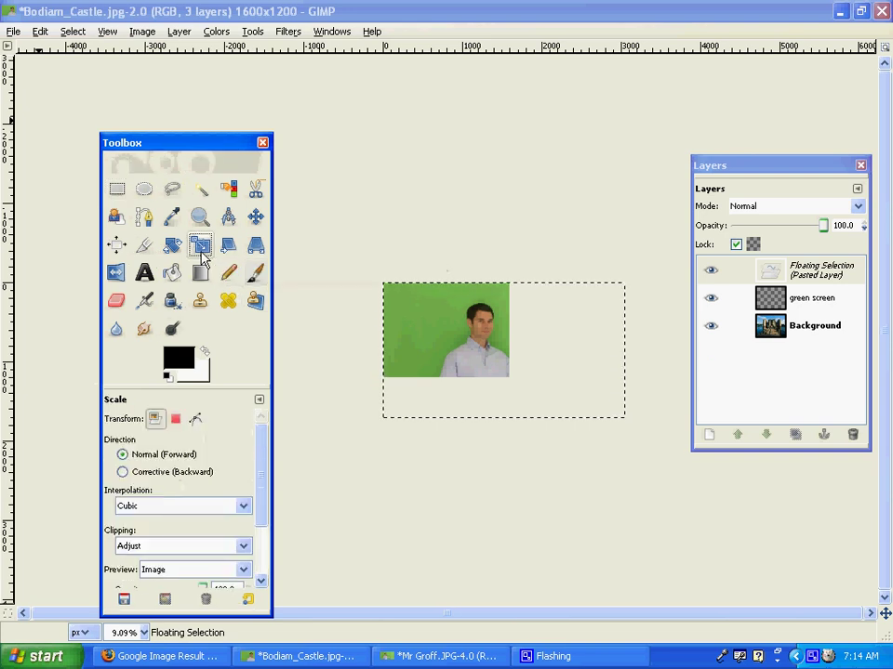
left_click(397, 297)
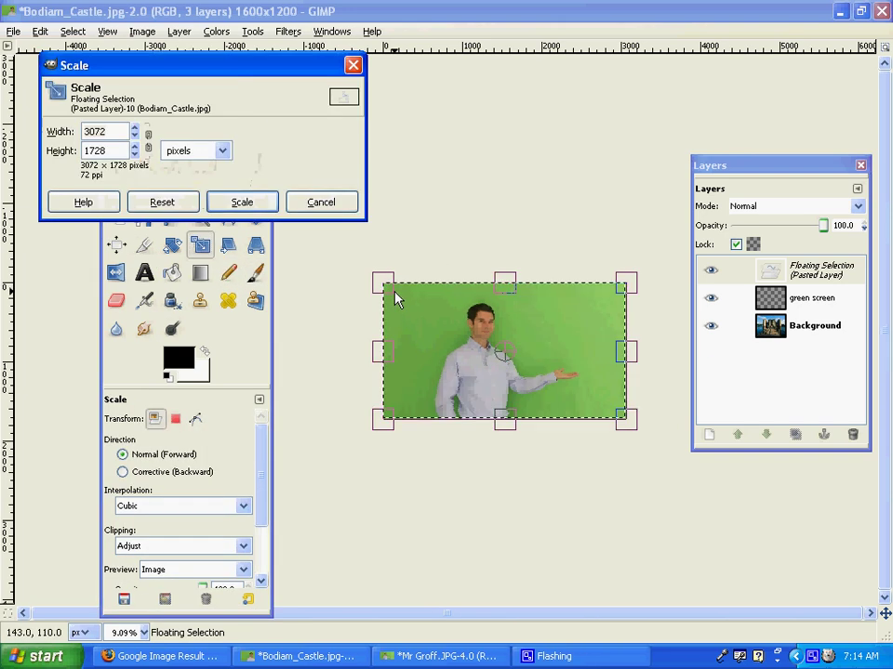
left_click_drag(397, 298, 583, 396)
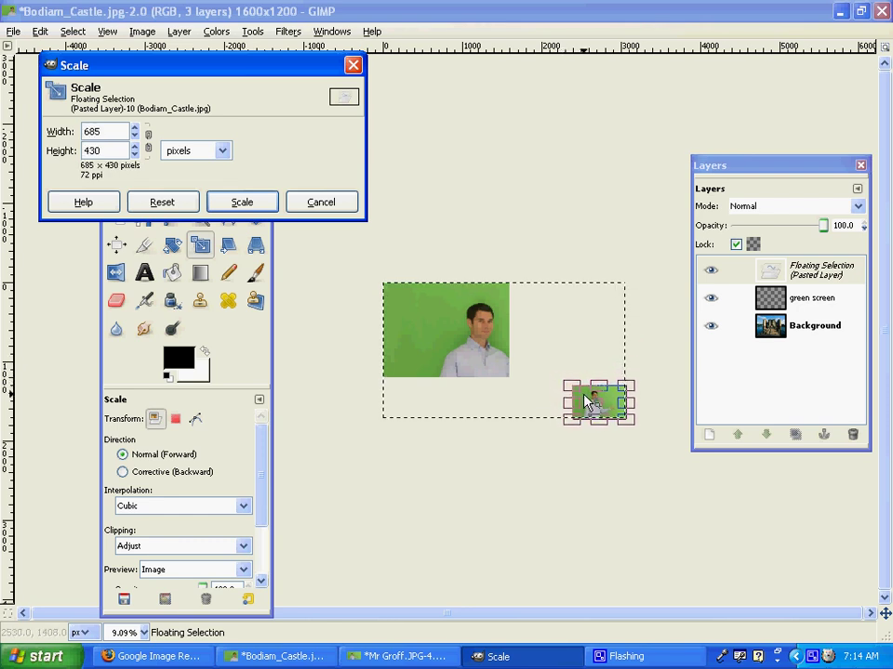
left_click_drag(586, 401, 590, 404)
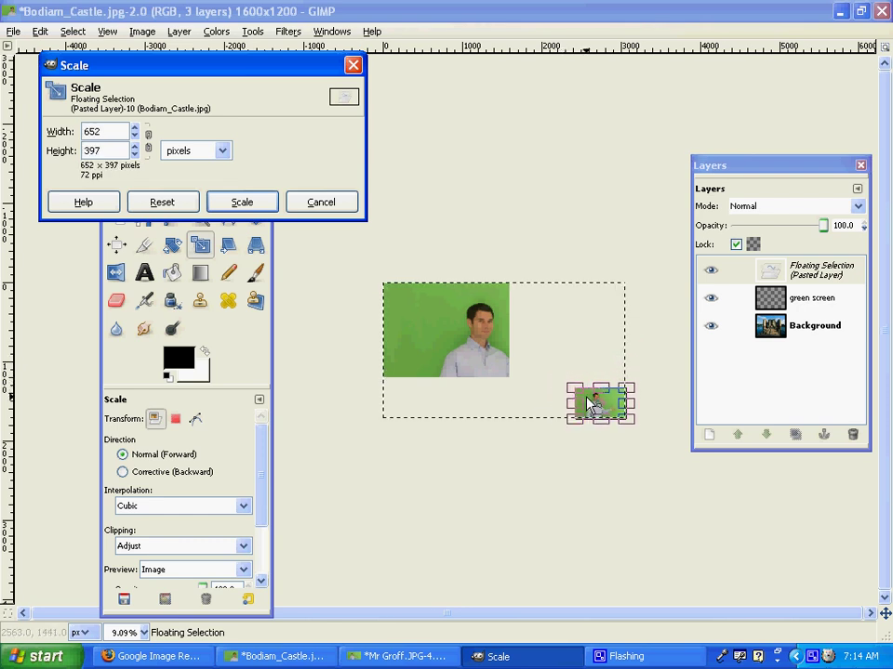
left_click(241, 202)
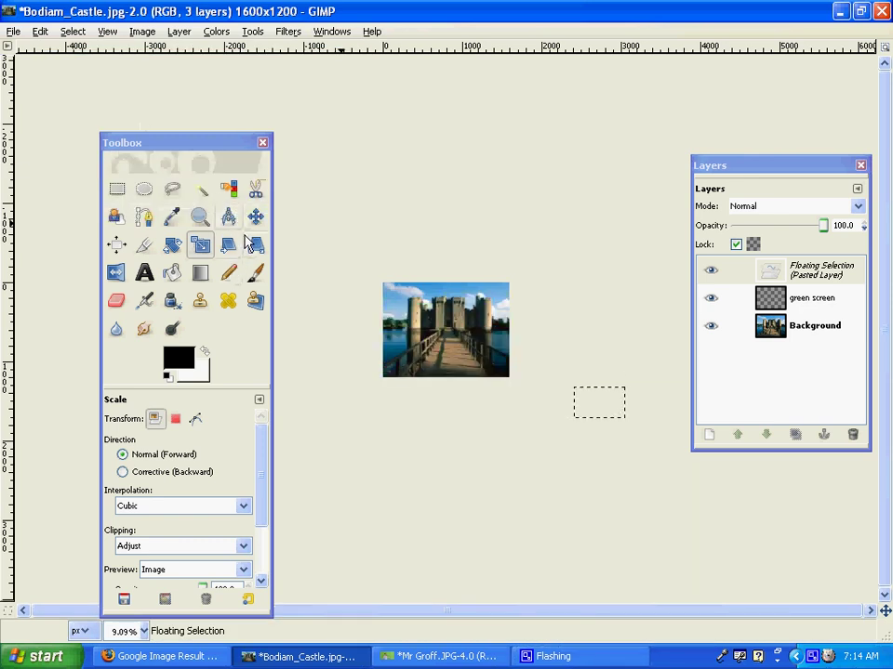
Move the shrunken photo over the castle's lower bridge and zoom in to 66.7%.
left_click(256, 217)
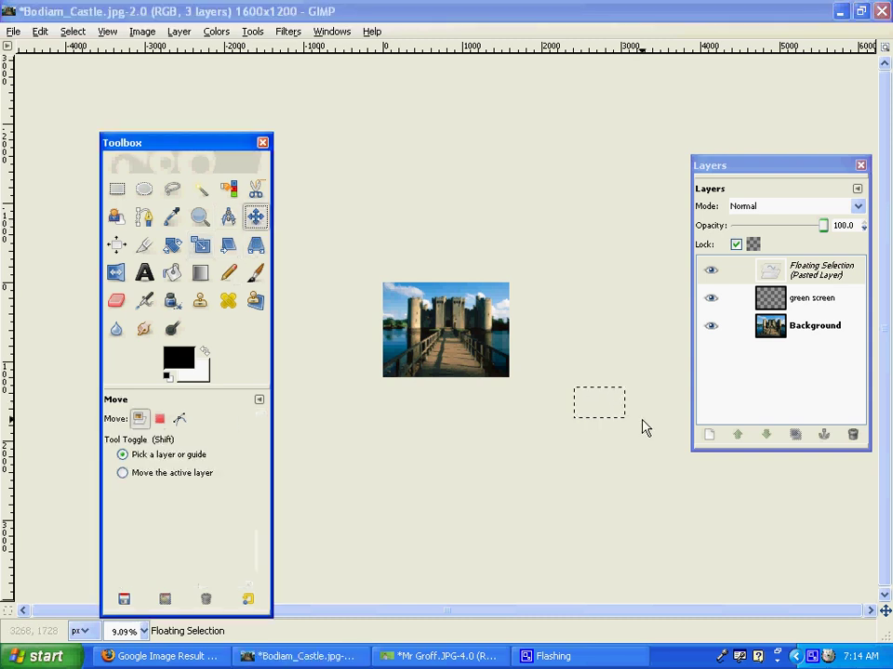
left_click_drag(609, 412, 447, 365)
scroll(476, 370, "up", 3)
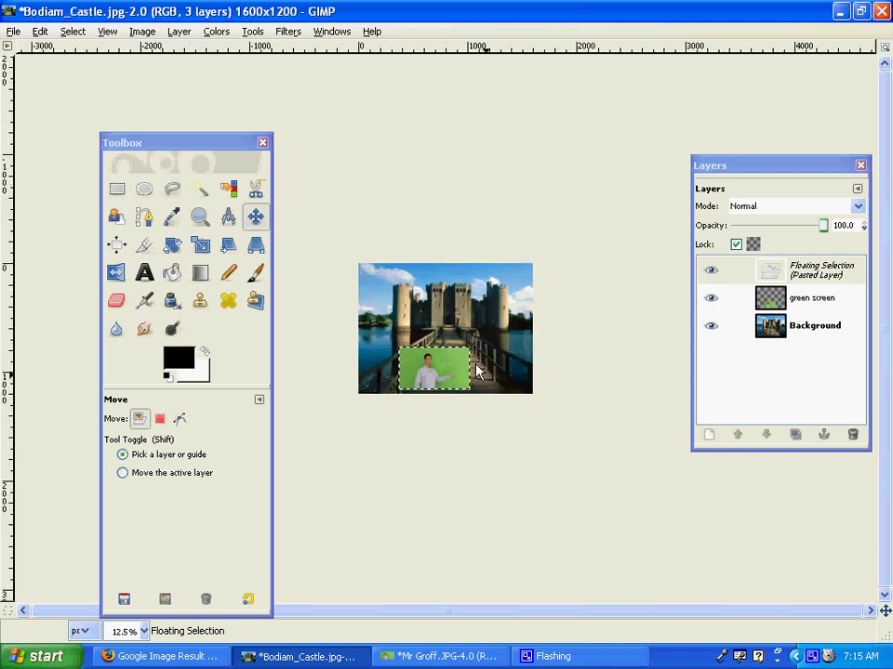
left_click_drag(424, 412, 469, 428)
scroll(468, 429, "up", 3)
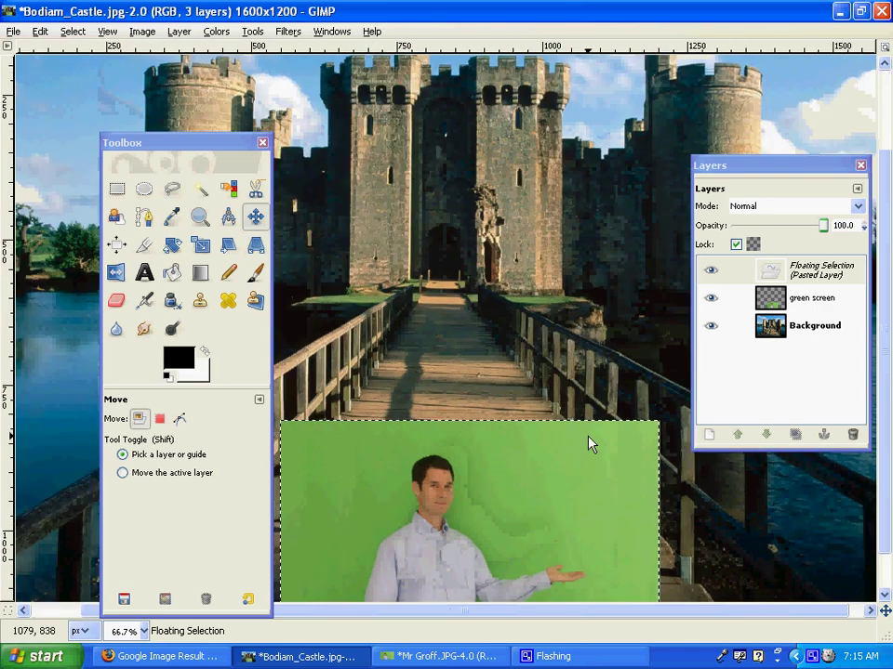
scroll(584, 437, "up", 3)
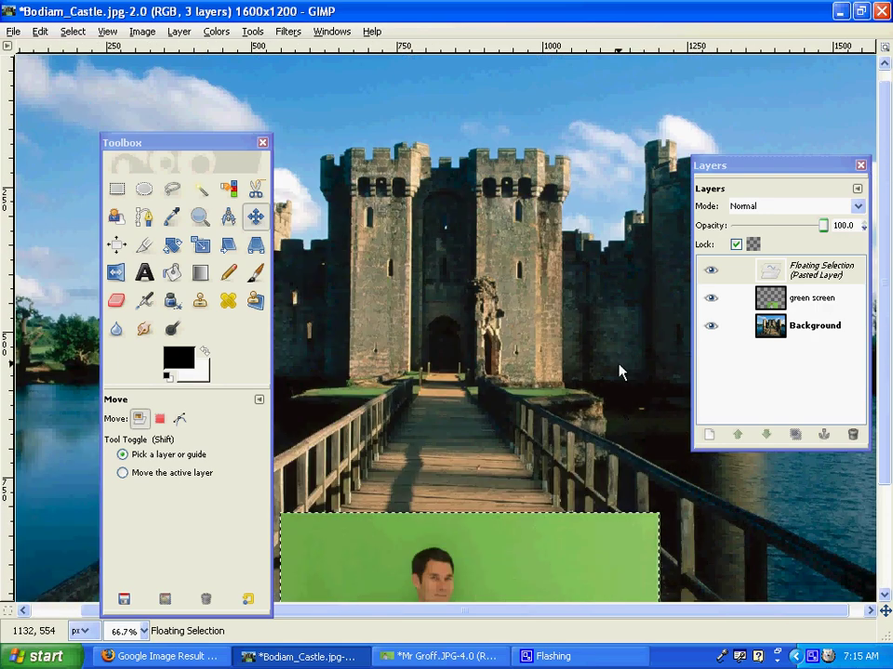
Anchor the Floating Selection onto the green screen layer, leaving two layers.
left_click(227, 191)
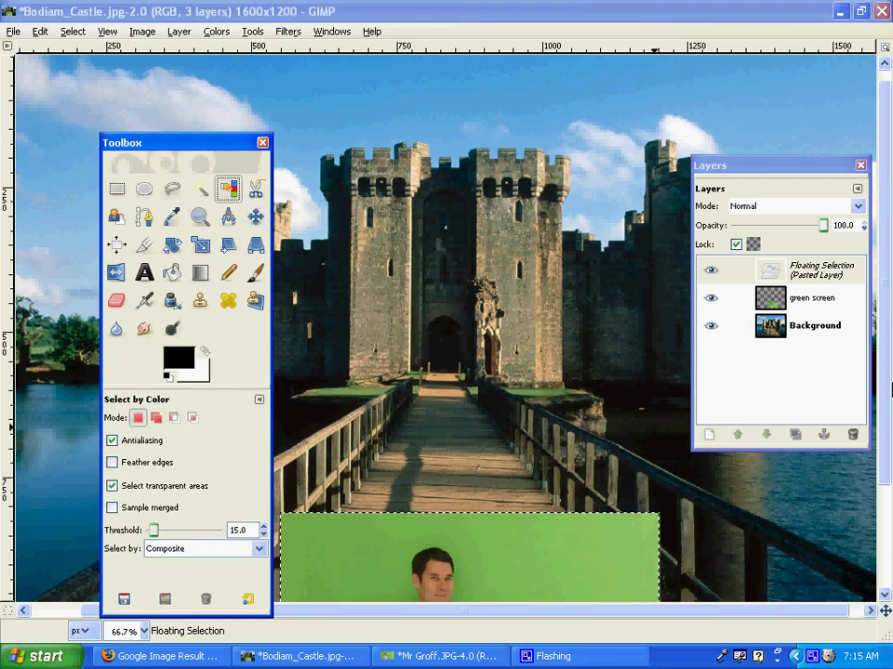
scroll(885, 331, "down", 3)
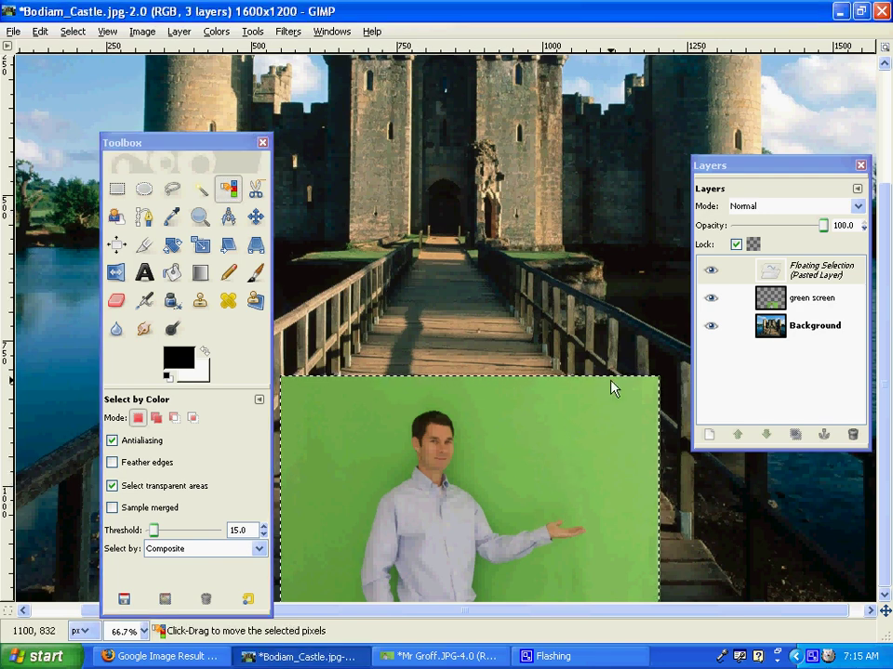
left_click(823, 274)
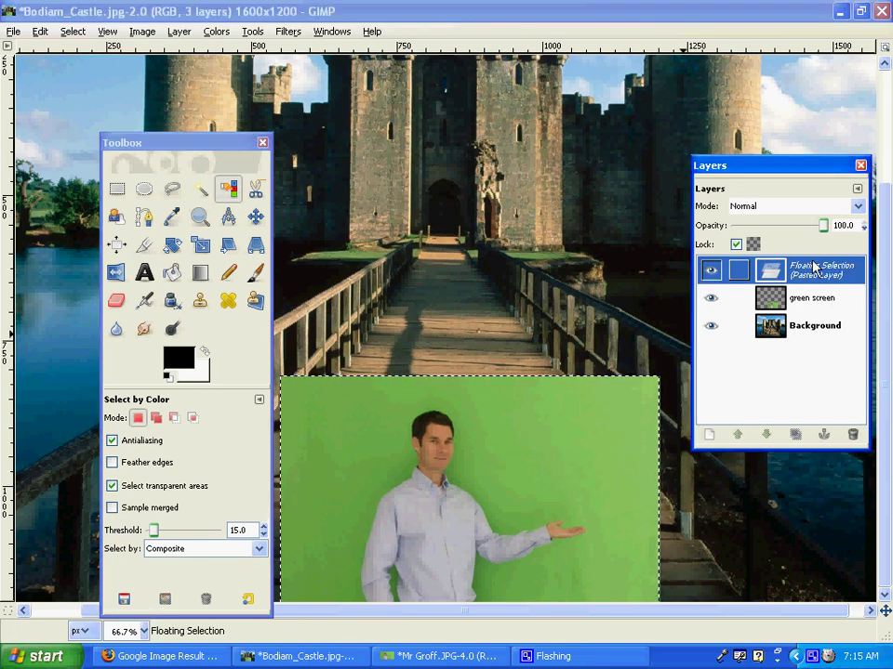
left_click_drag(799, 170, 781, 199)
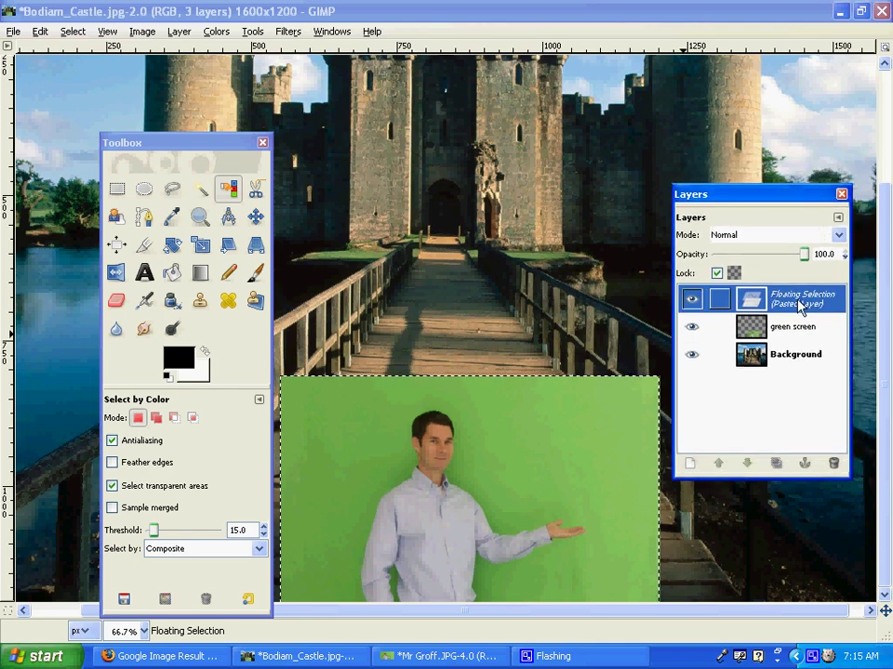
right_click(797, 307)
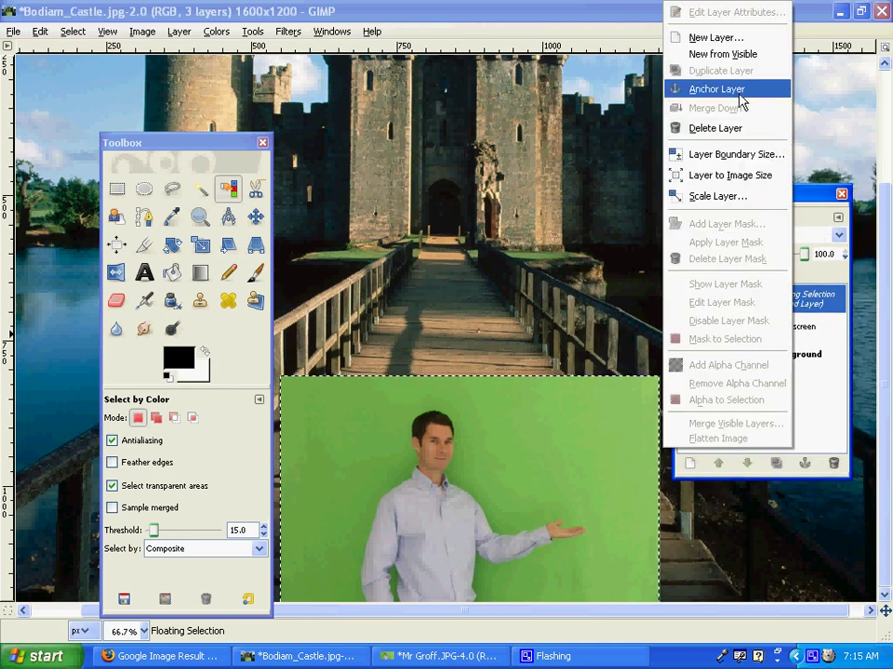
left_click(786, 86)
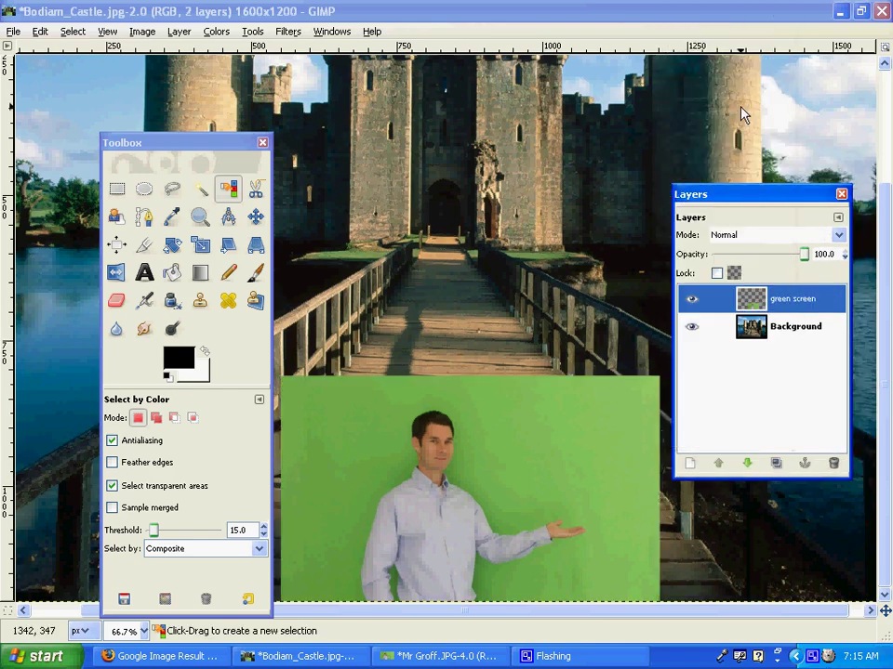
Select the green backdrop by colour and delete it so the bridge shows through.
left_click(228, 191)
left_click(524, 438)
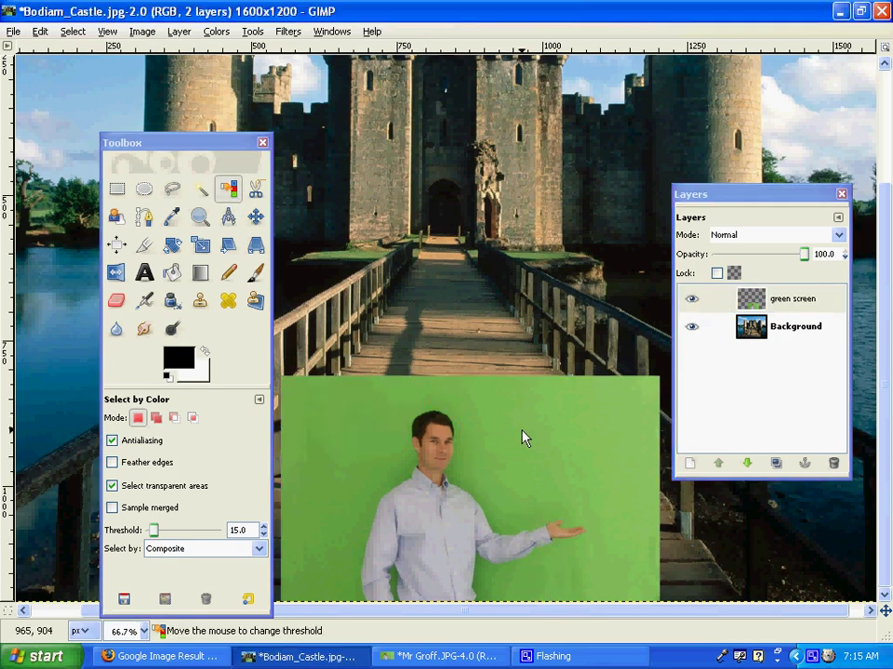
left_click(566, 452)
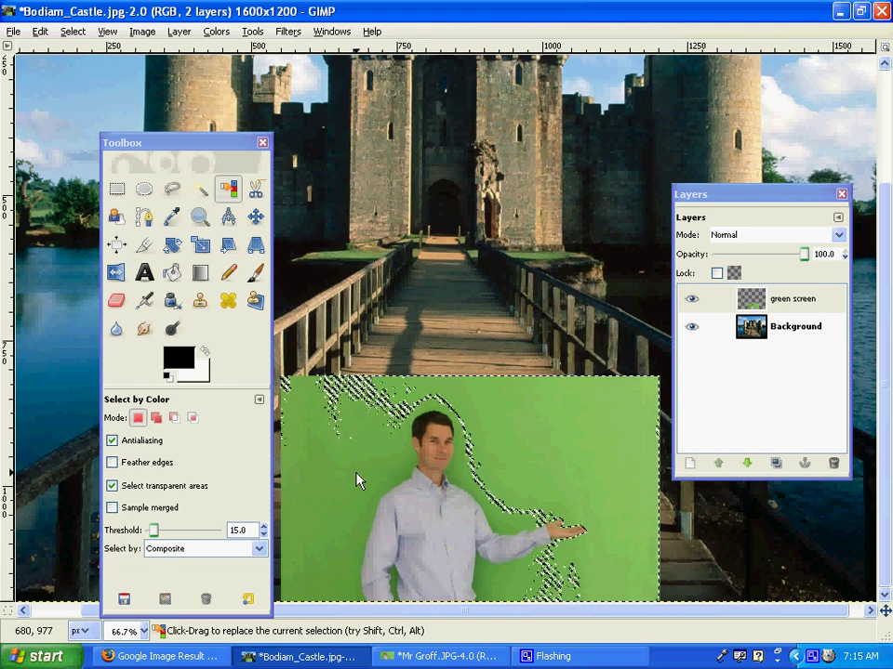
left_click(343, 494, "shift")
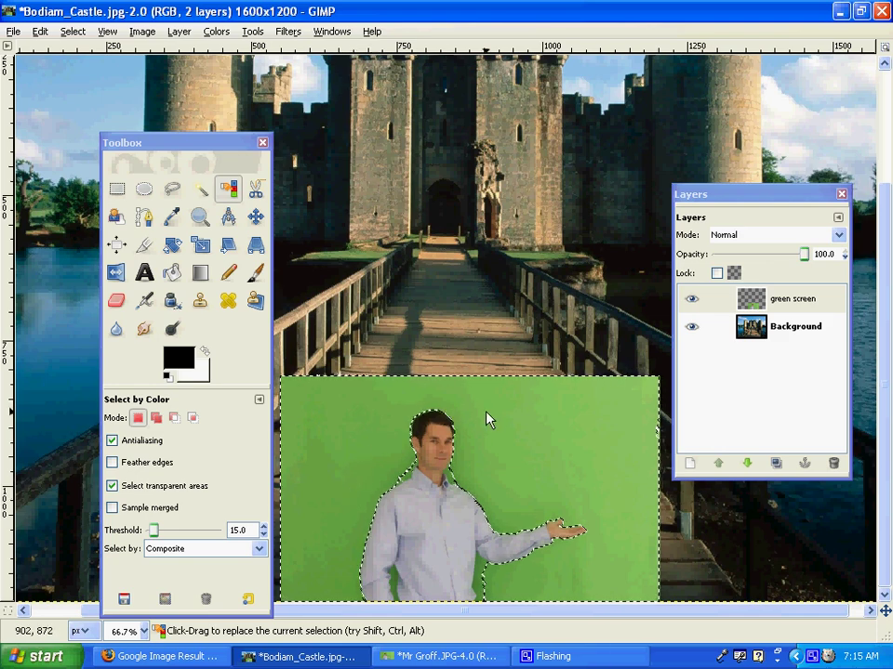
key("Delete")
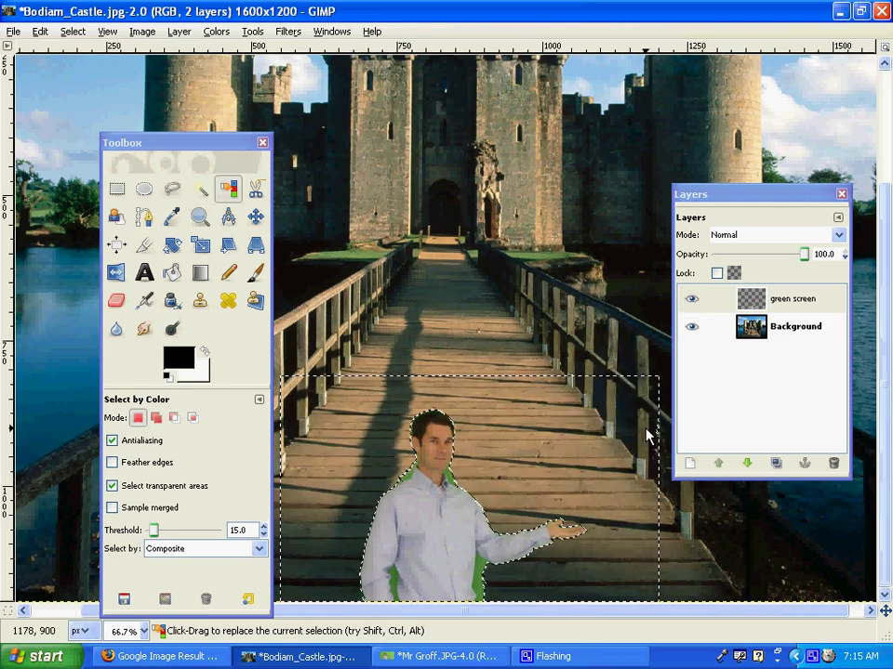
At 100% zoom, select the leftover green fringe and patches, then the teacher figure, and zoom out.
key("1")
scroll(400, 525, "down", 2)
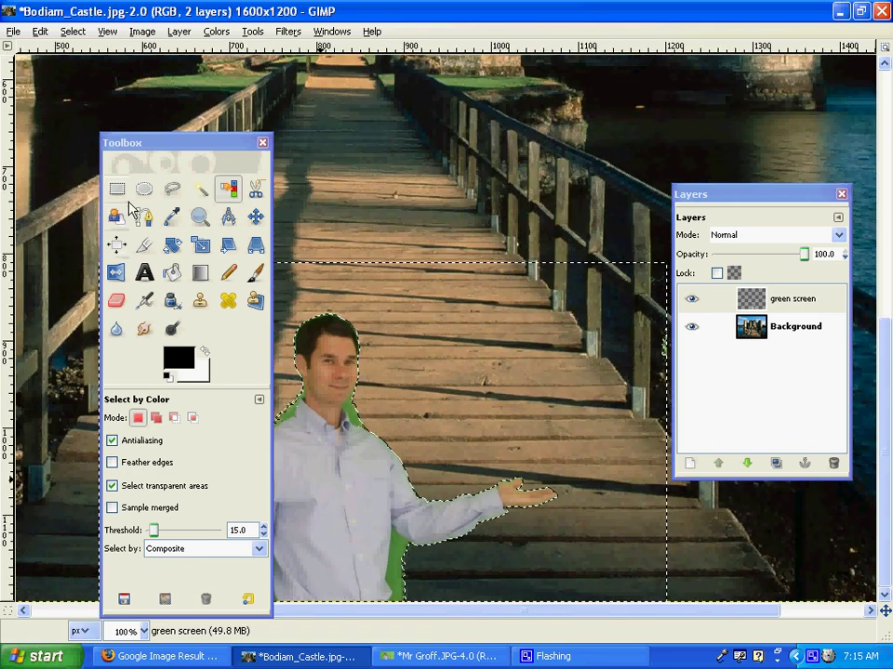
left_click_drag(216, 146, 116, 132)
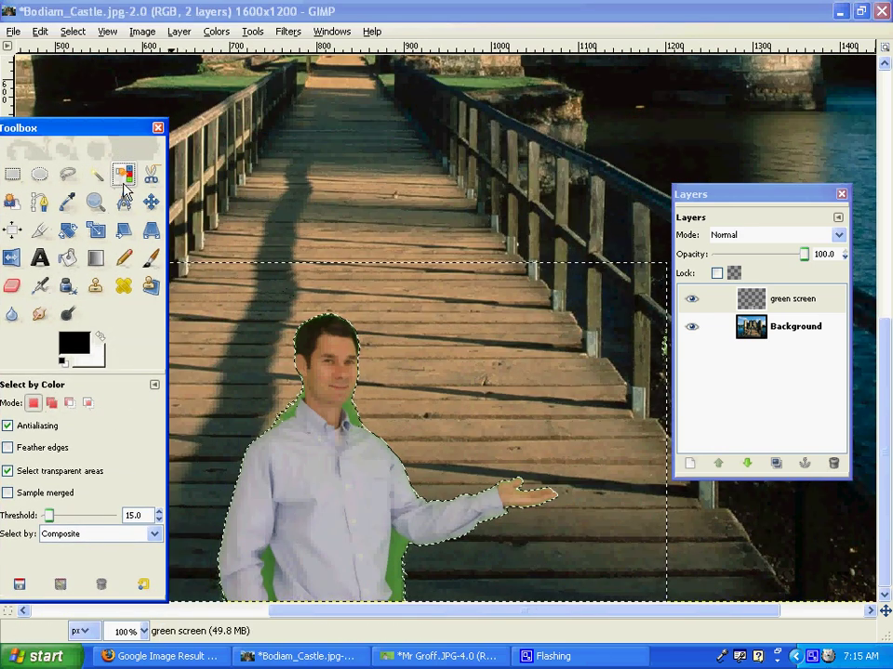
left_click(400, 577)
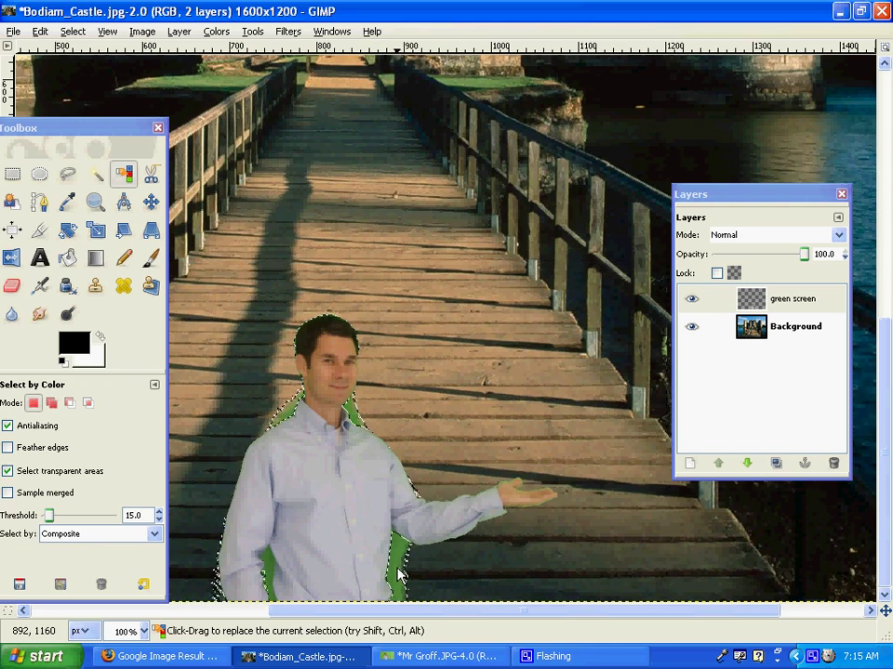
left_click(270, 571)
left_click(294, 421)
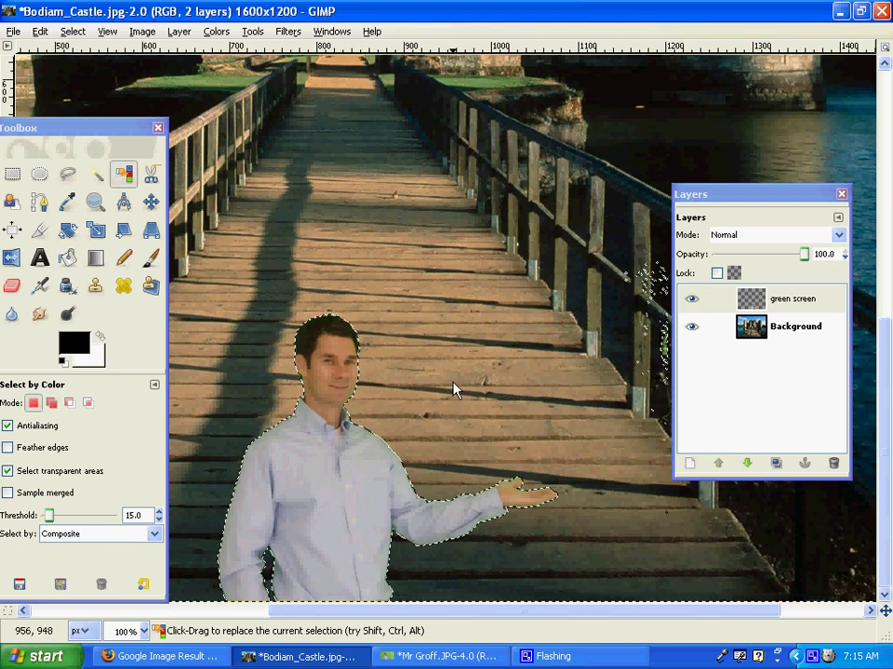
key("minus")
key("minus")
key("minus")
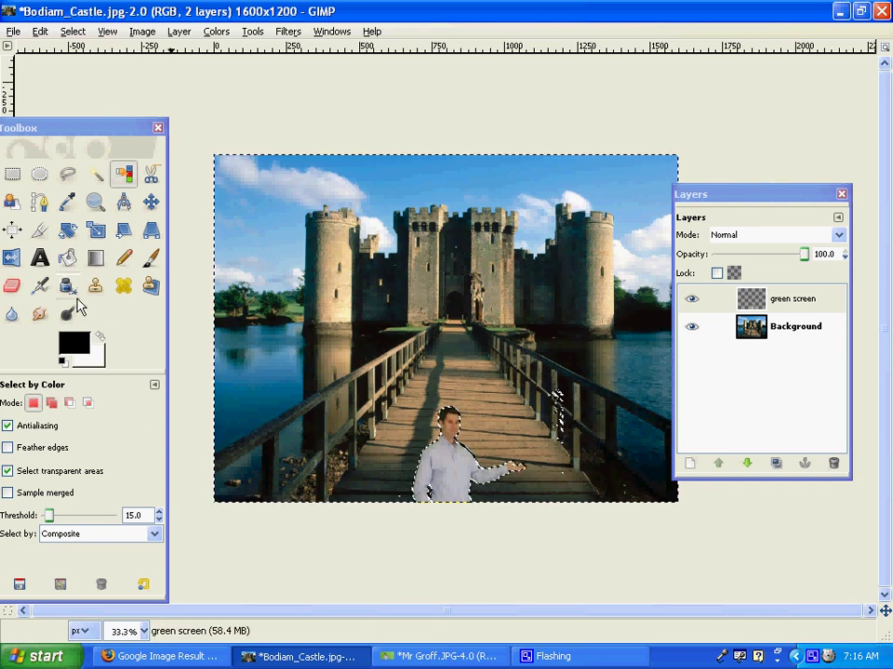
Place a text box over the left-side moat with the teacher's name, Date, and 'Period #1' on separate lines.
left_click(41, 260)
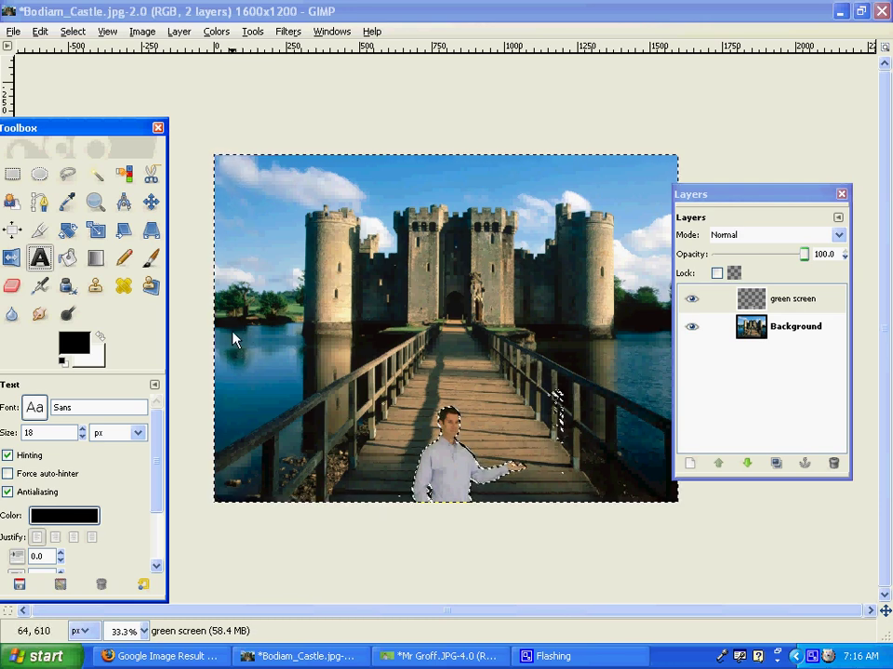
left_click_drag(228, 330, 381, 425)
type("M")
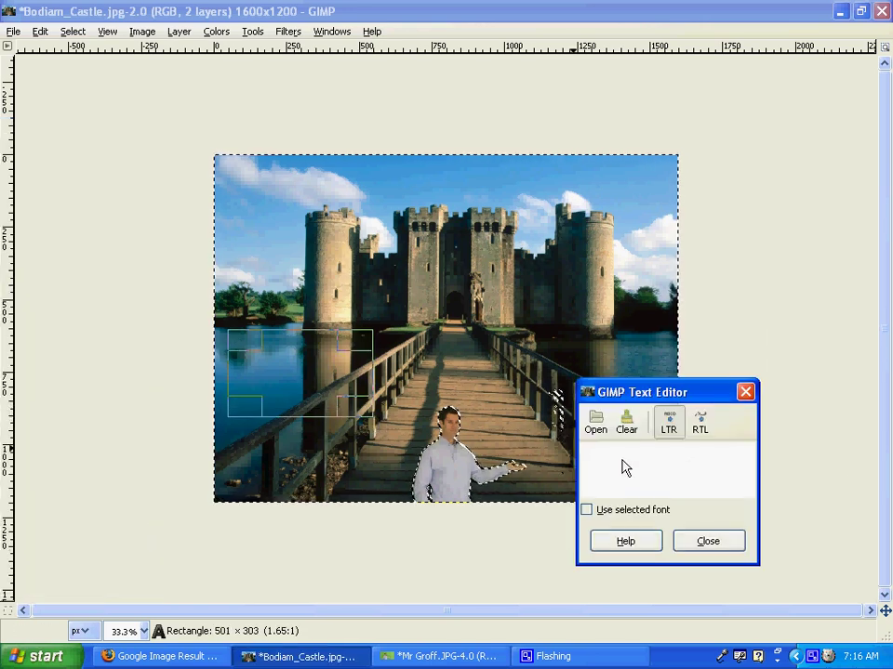
type("r")
key("BackSpace")
type(".")
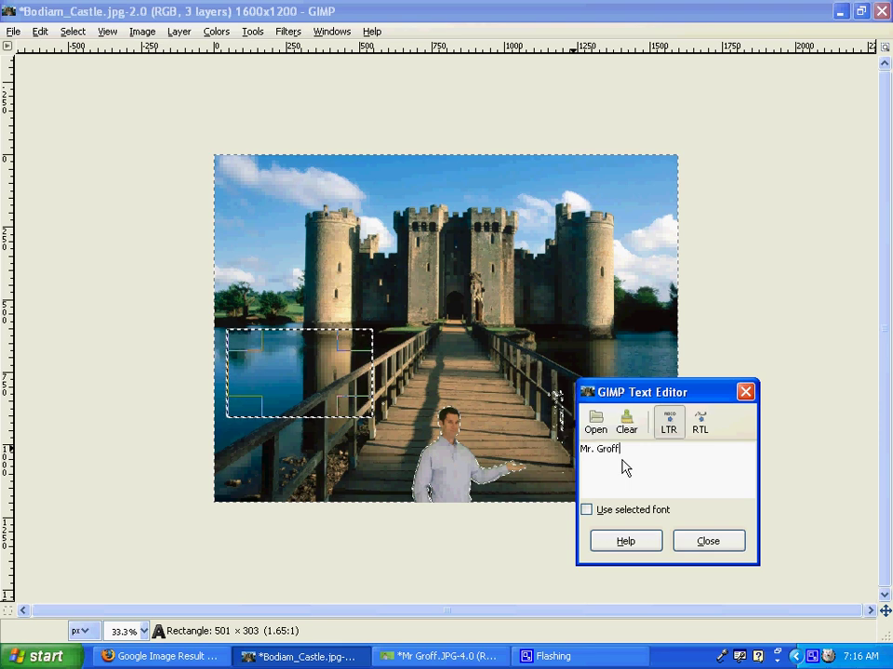
type(" Groff")
key("Return")
type("P")
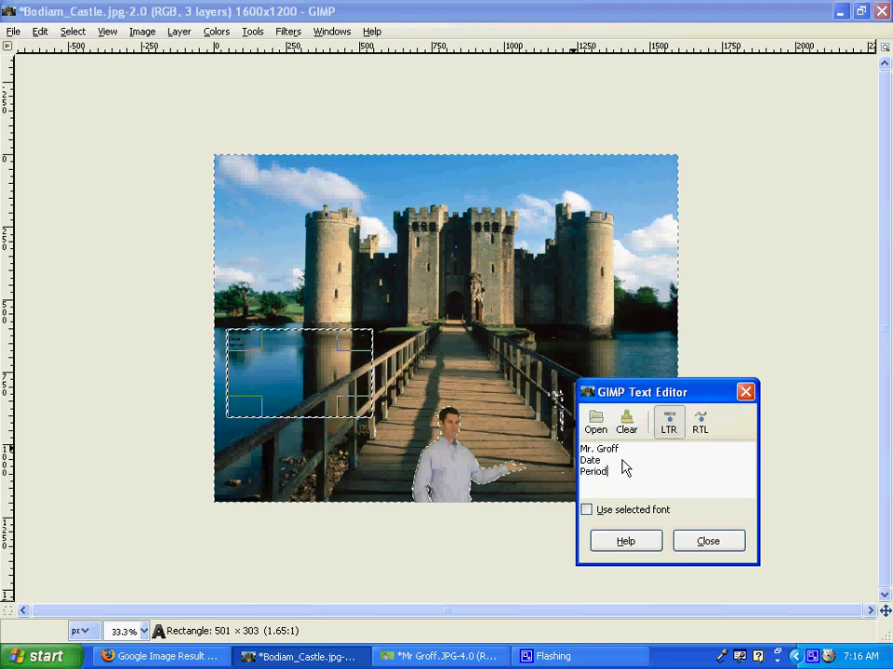
type("eriod ")
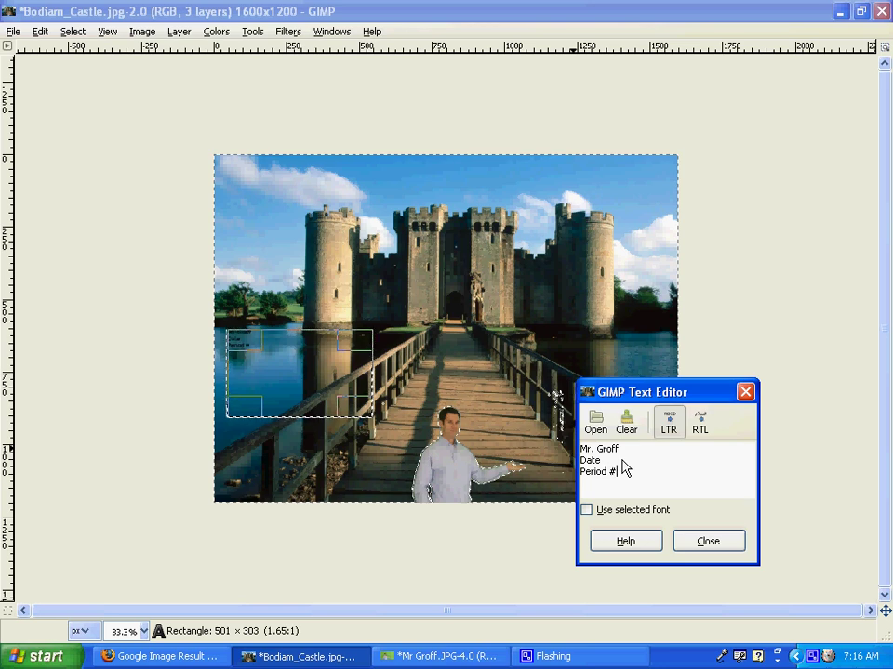
type("#1")
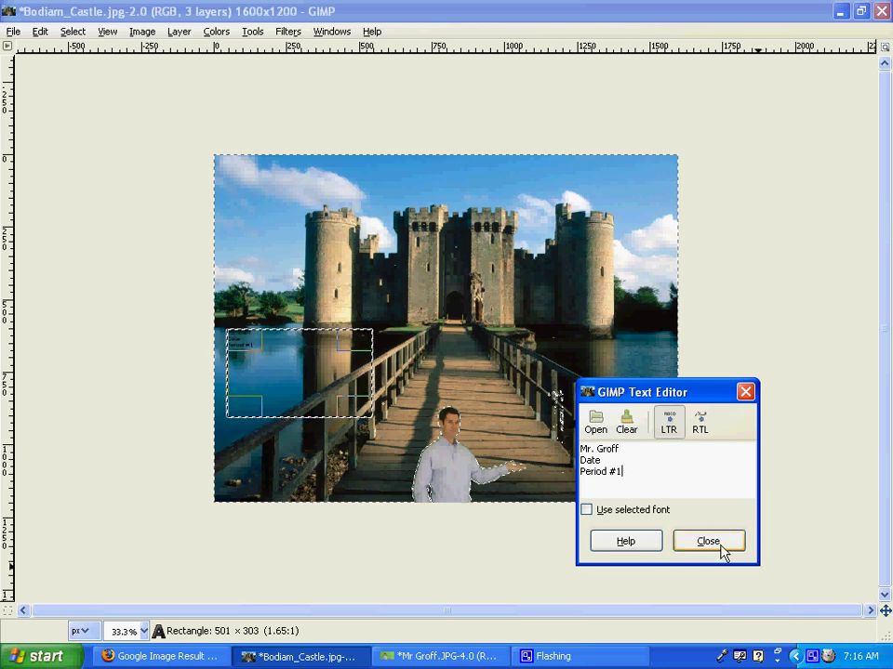
left_click(721, 549)
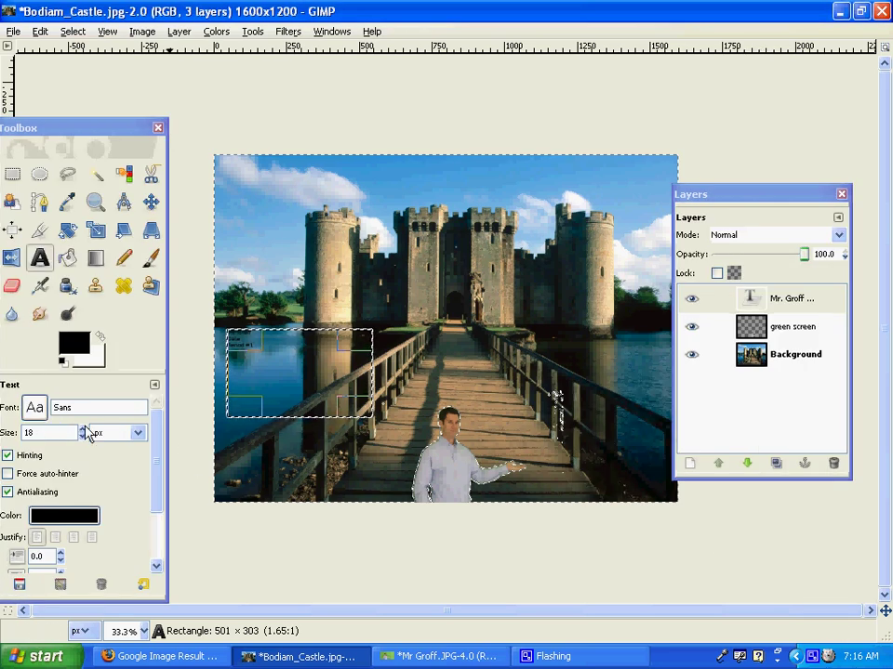
Enlarge the label text to size 83 and turn its lettering into a selection.
left_click_drag(82, 428, 83, 431)
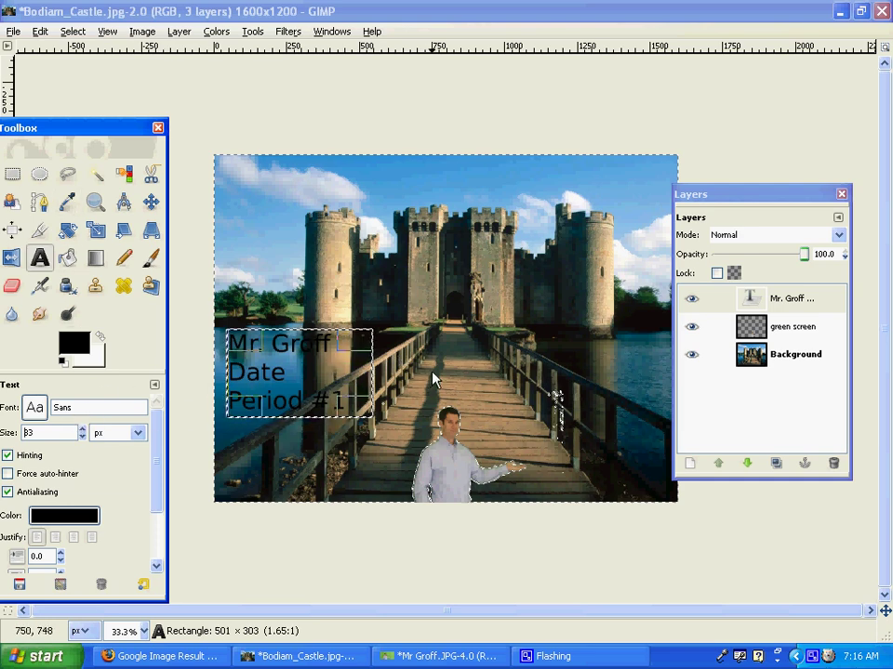
right_click(804, 299)
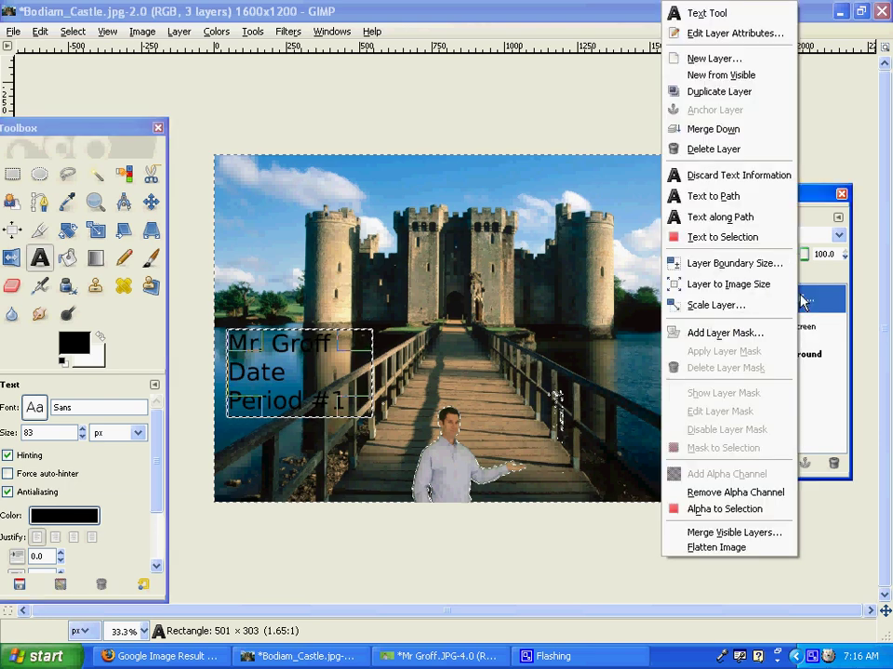
left_click(757, 239)
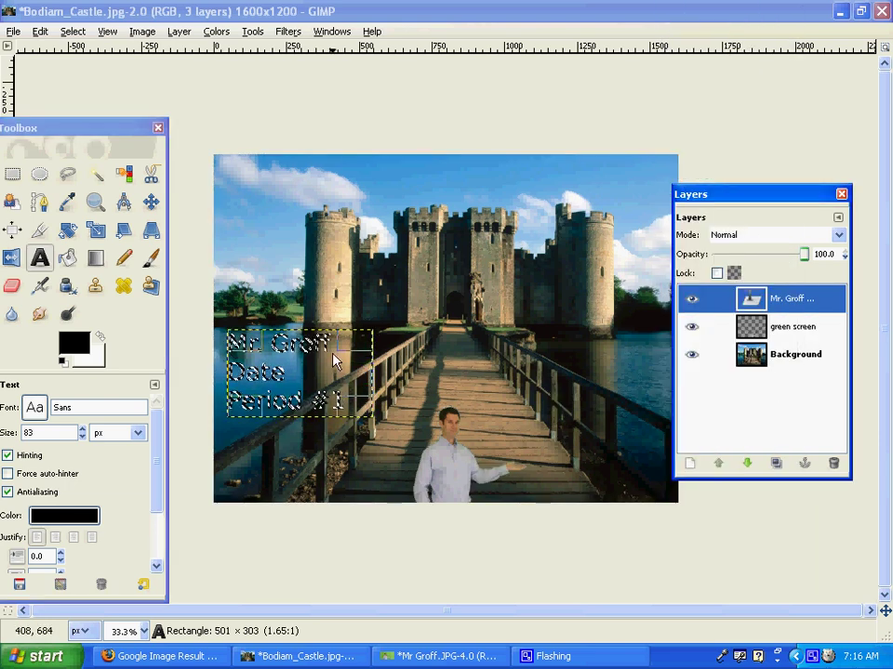
left_click(797, 311)
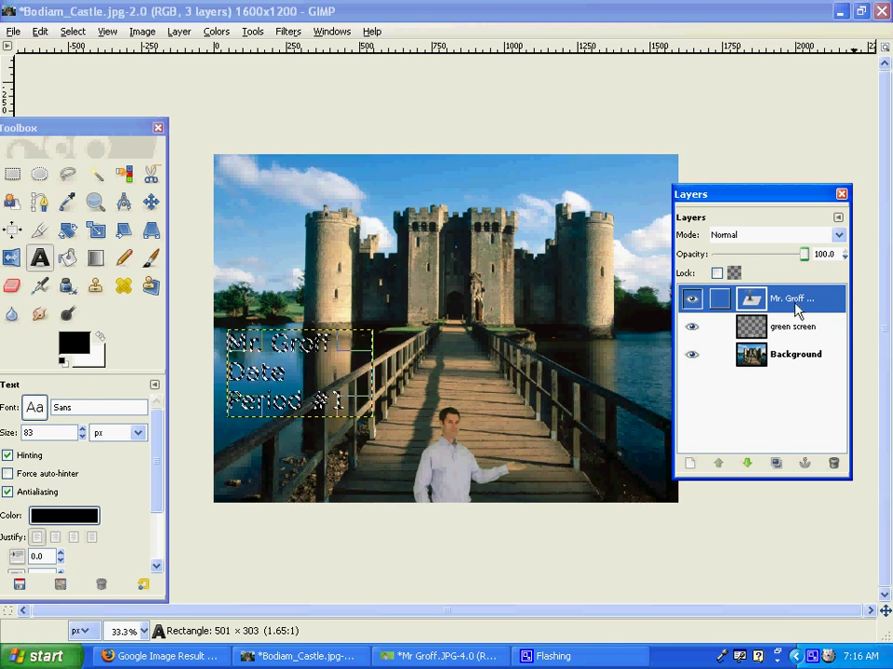
Fill the selected lettering with the Blue Green gradient using the Blend tool.
left_click(95, 258)
left_click(59, 448)
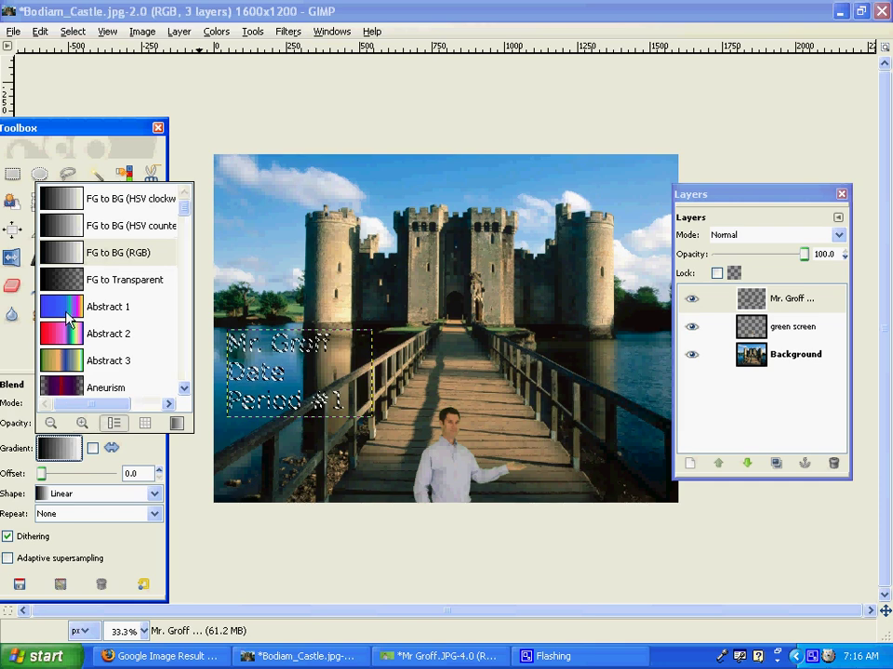
scroll(65, 326, "down", 3)
left_click(67, 344)
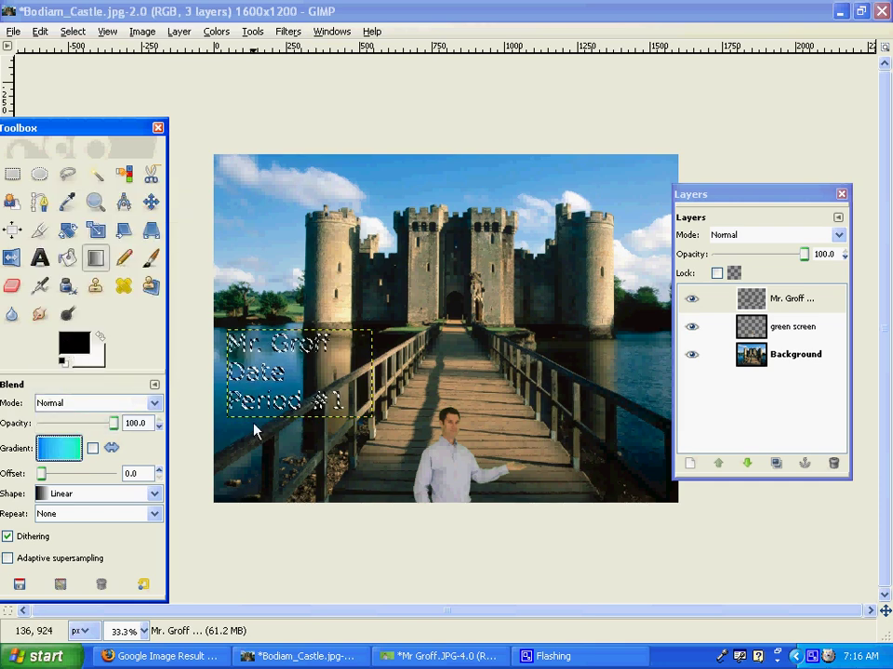
left_click_drag(343, 413, 221, 337)
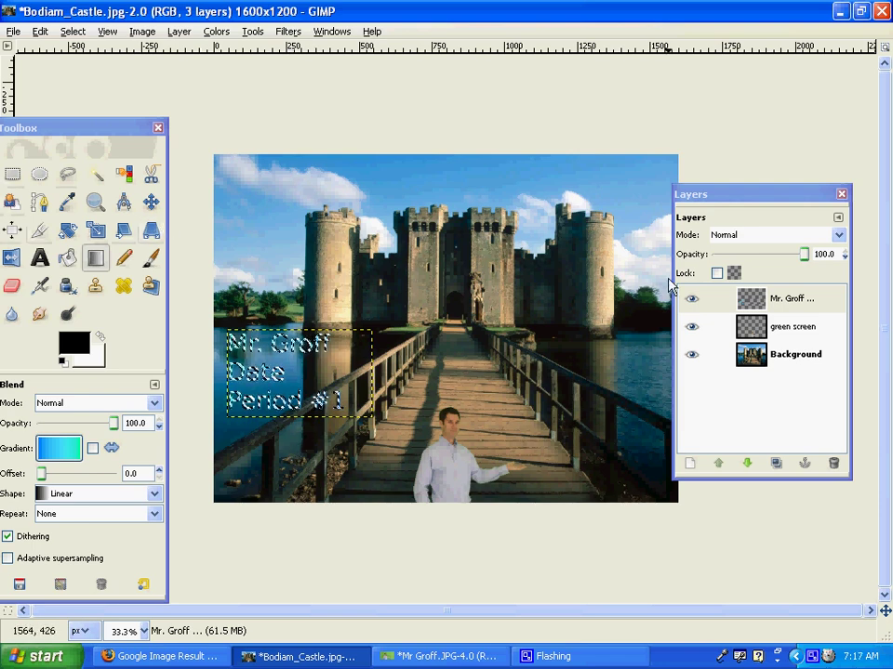
Save As Castle.jpeg in the teacher's Graphics folder under _Period 2 on the classroom server.
left_click(14, 33)
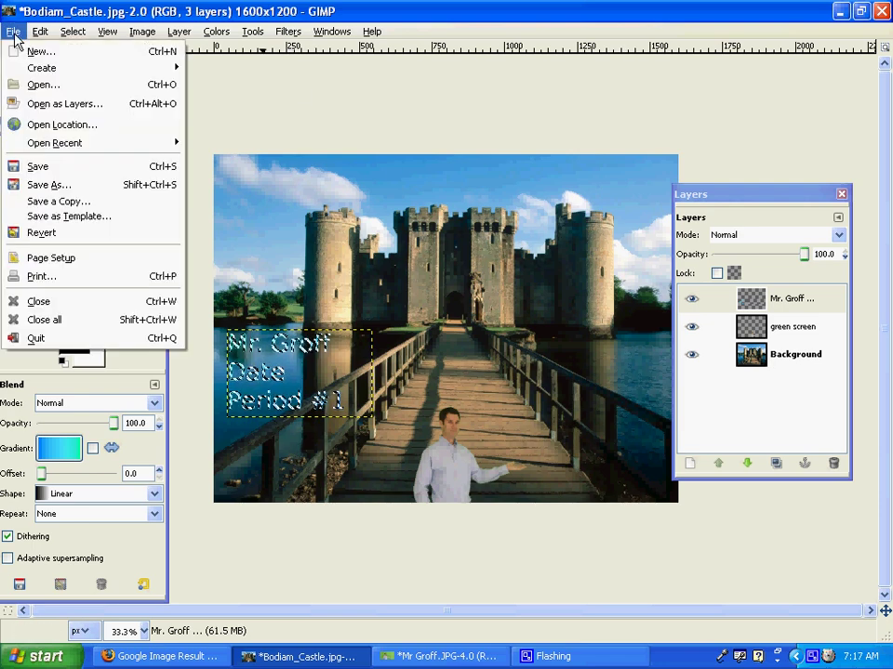
left_click(37, 189)
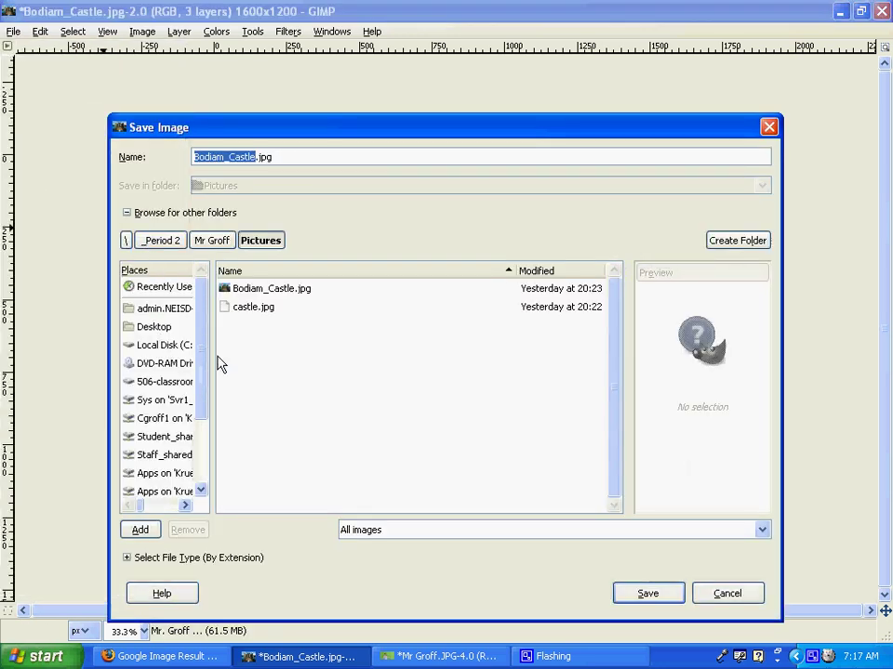
left_click_drag(212, 359, 321, 363)
scroll(237, 380, "down", 2)
left_click(193, 452)
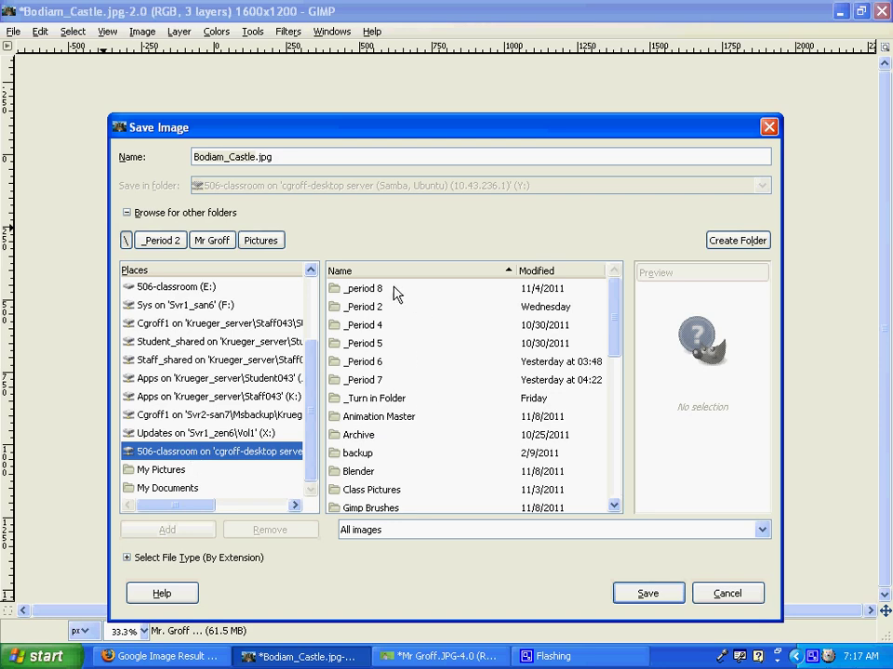
double_click(365, 307)
scroll(430, 383, "down", 5)
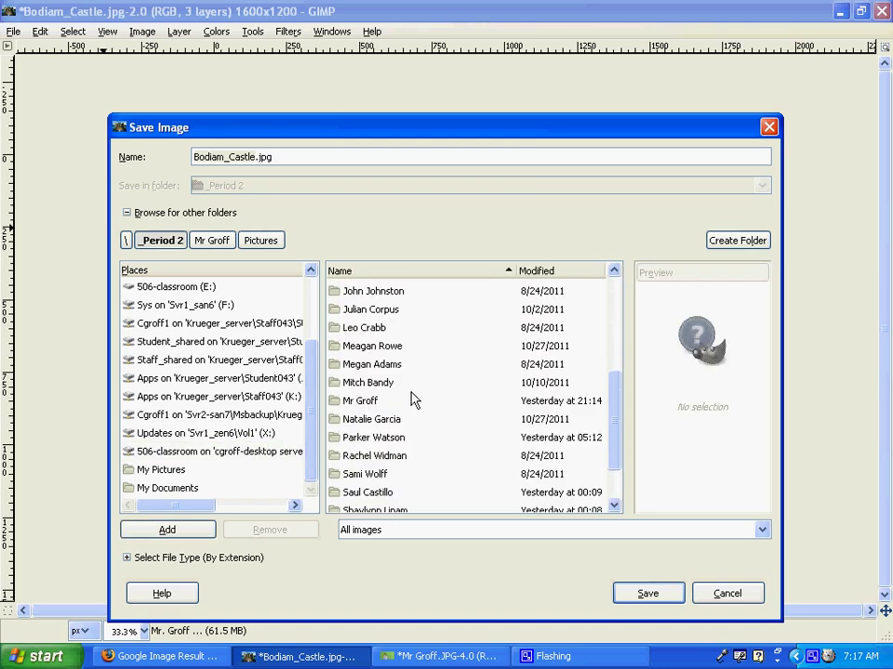
double_click(379, 403)
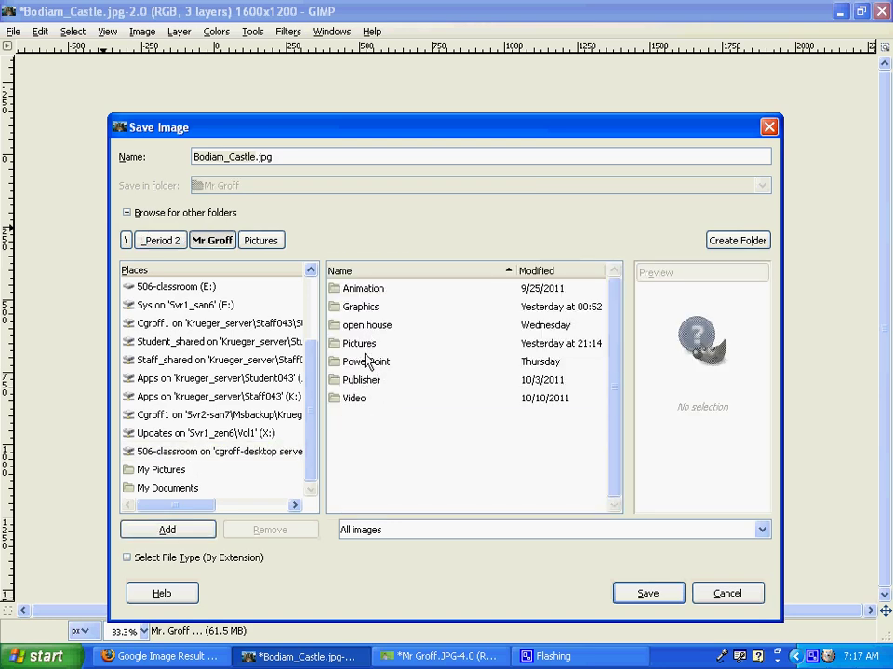
double_click(367, 311)
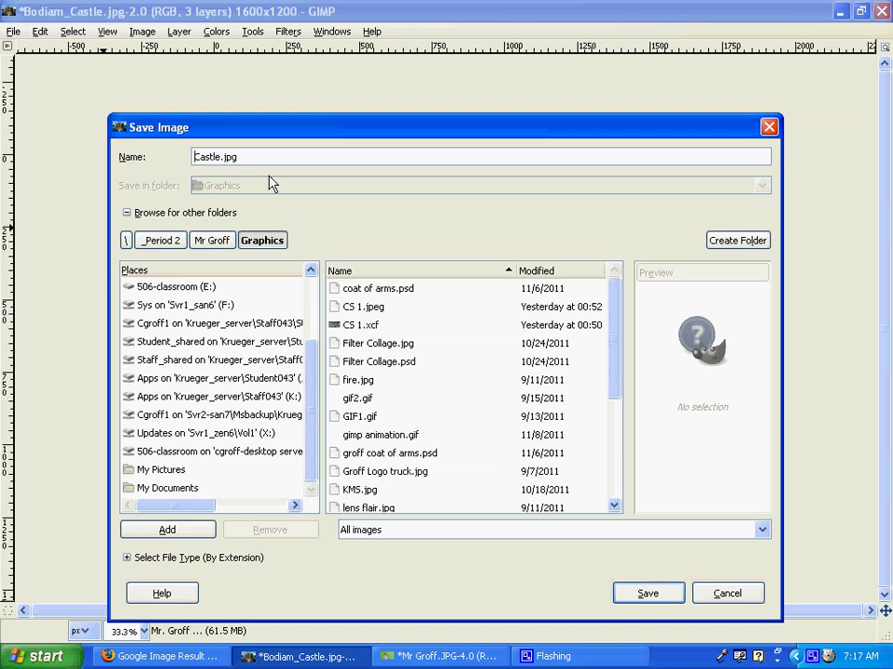
key("BackSpace")
key("BackSpace")
key("BackSpace")
Export Castle.jpeg, accepting flattening, at JPEG quality 85.
left_click(647, 592)
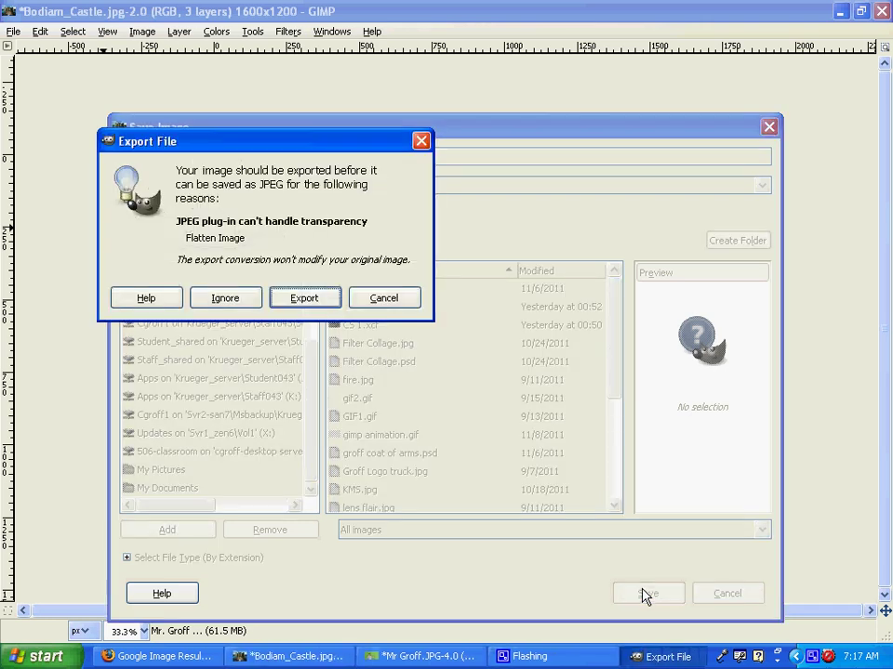
left_click(304, 301)
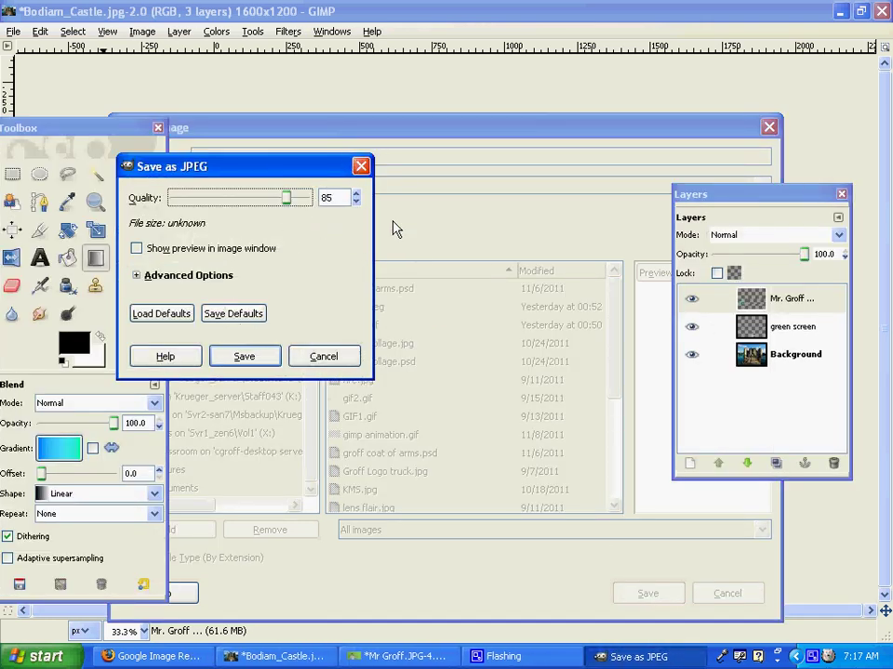
left_click(244, 356)
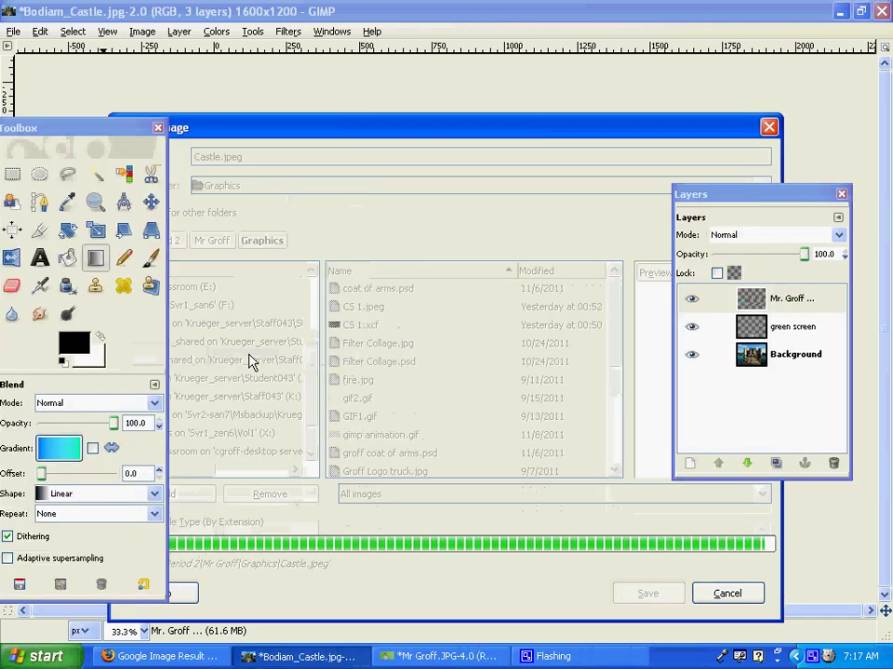